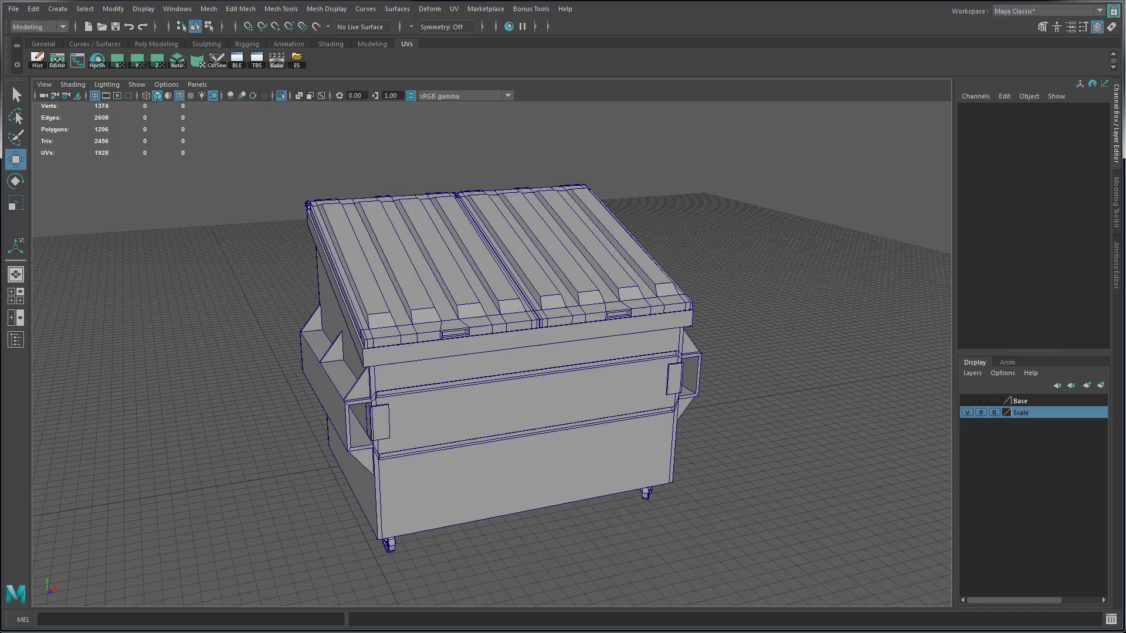
# Select the dumpster body, both lids, the front panel and all remaining parts.
pyautogui.click(517, 347)
pyautogui.click(459, 300)
pyautogui.click(567, 286)
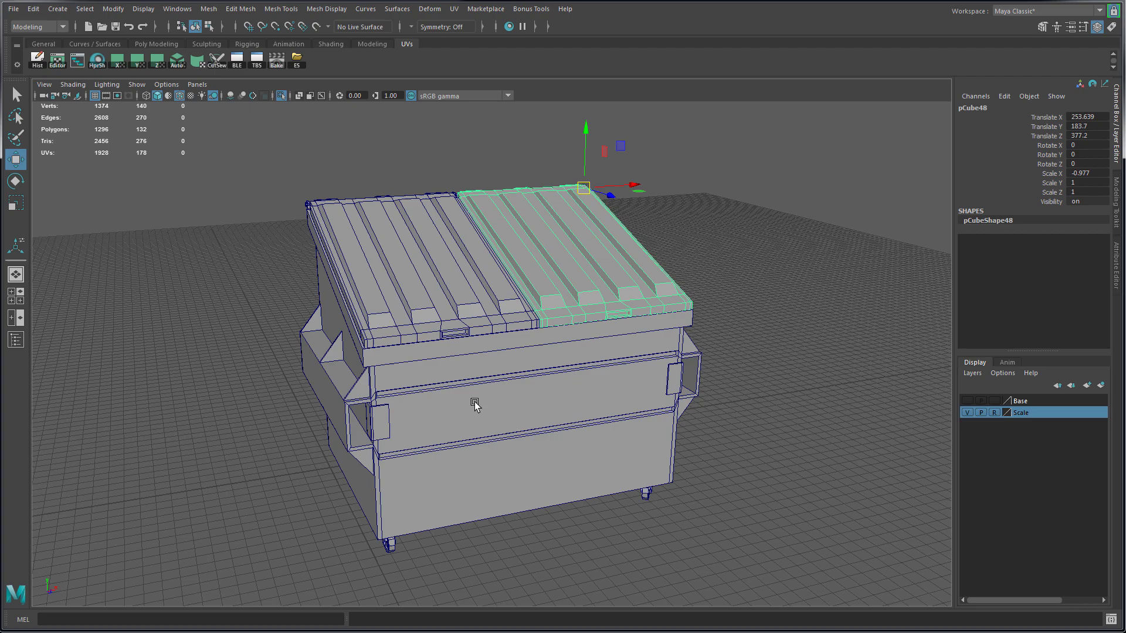
pyautogui.click(475, 405)
pyautogui.keyDown('alt'); pyautogui.moveTo(615, 397); pyautogui.dragTo(453, 366); pyautogui.keyUp('alt')
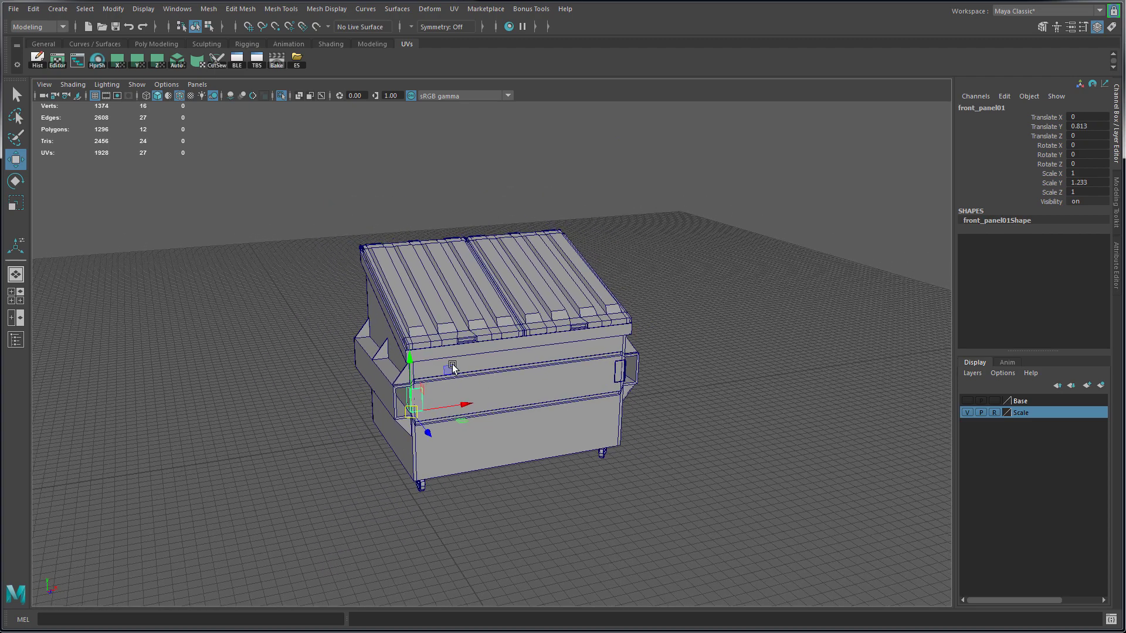
pyautogui.moveTo(284, 171); pyautogui.dragTo(472, 281)
# Combine the selected parts into one mesh, sides02, and delete its construction history.
pyautogui.keyDown('alt'); pyautogui.moveTo(648, 485); pyautogui.dragTo(594, 311); pyautogui.keyUp('alt')
pyautogui.keyDown('shift'); pyautogui.moveTo(645, 243); pyautogui.dragTo(631, 453, button='right'); pyautogui.keyUp('shift')
pyautogui.keyDown('alt'); pyautogui.moveTo(630, 453); pyautogui.dragTo(577, 423); pyautogui.keyUp('alt')
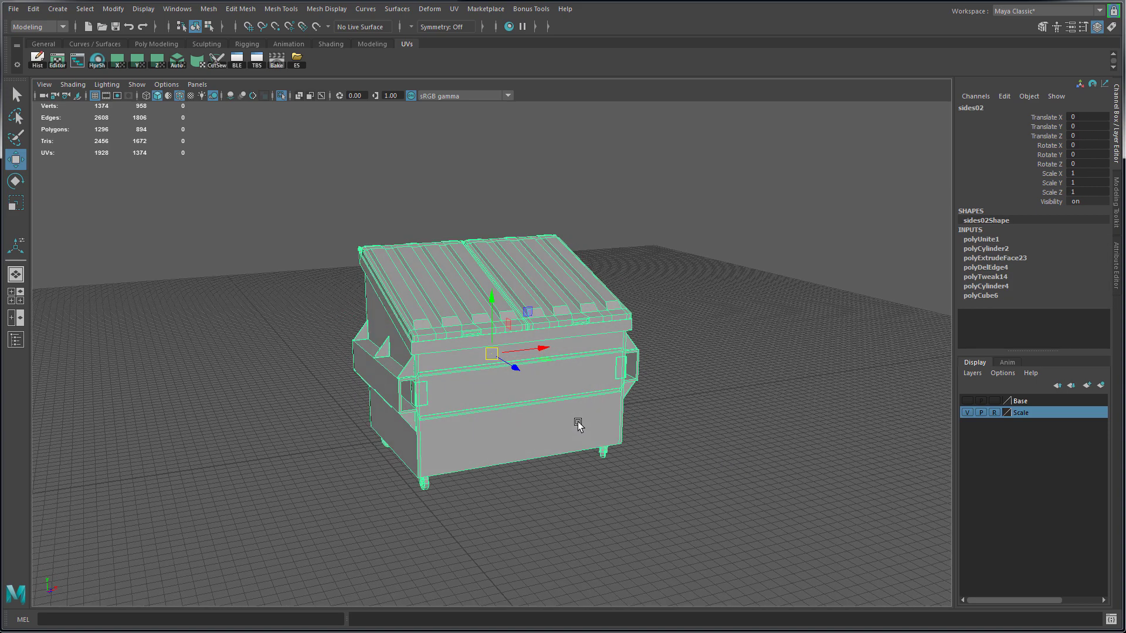
pyautogui.click(38, 59)
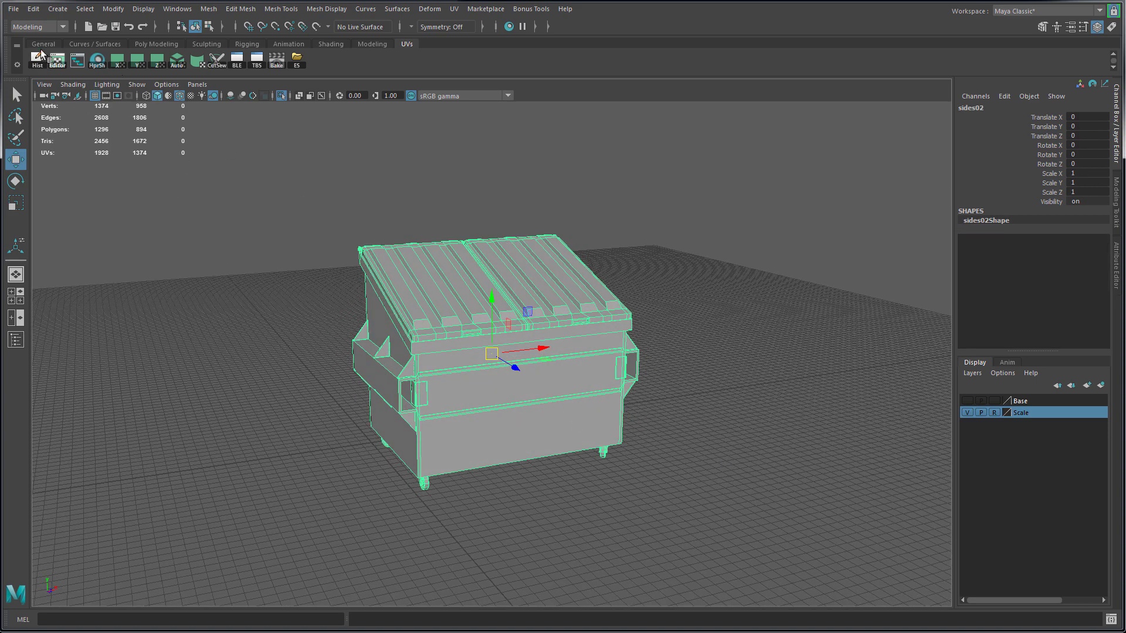
# Export the dumpster as dumpster-test.fbx with Smoothing Groups and Smooth Mesh enabled.
pyautogui.click(13, 9)
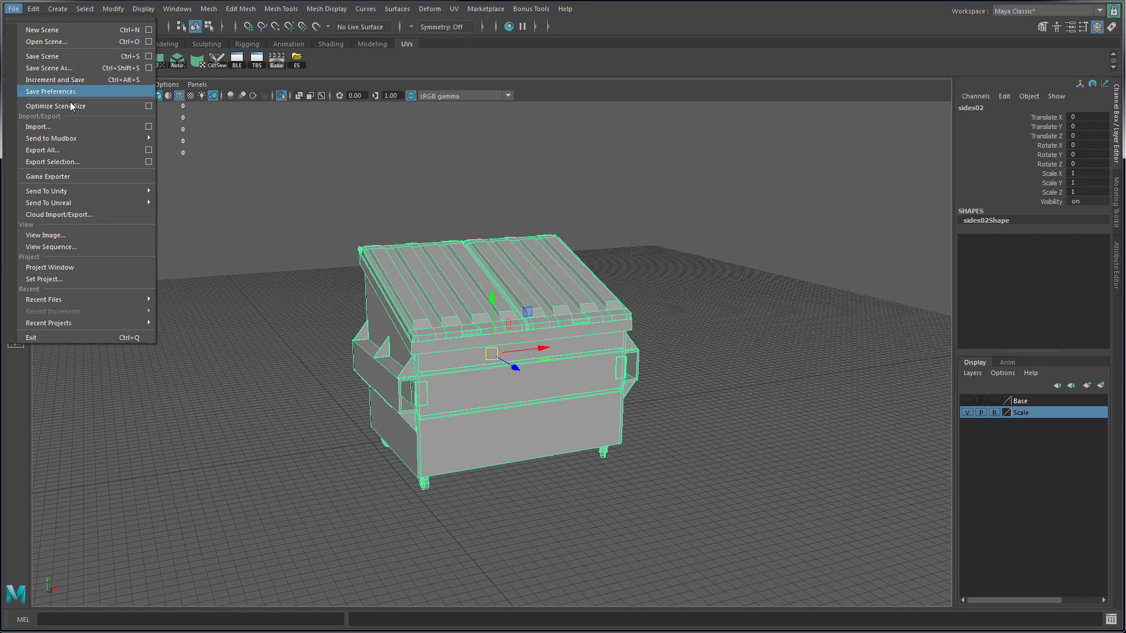
pyautogui.click(69, 163)
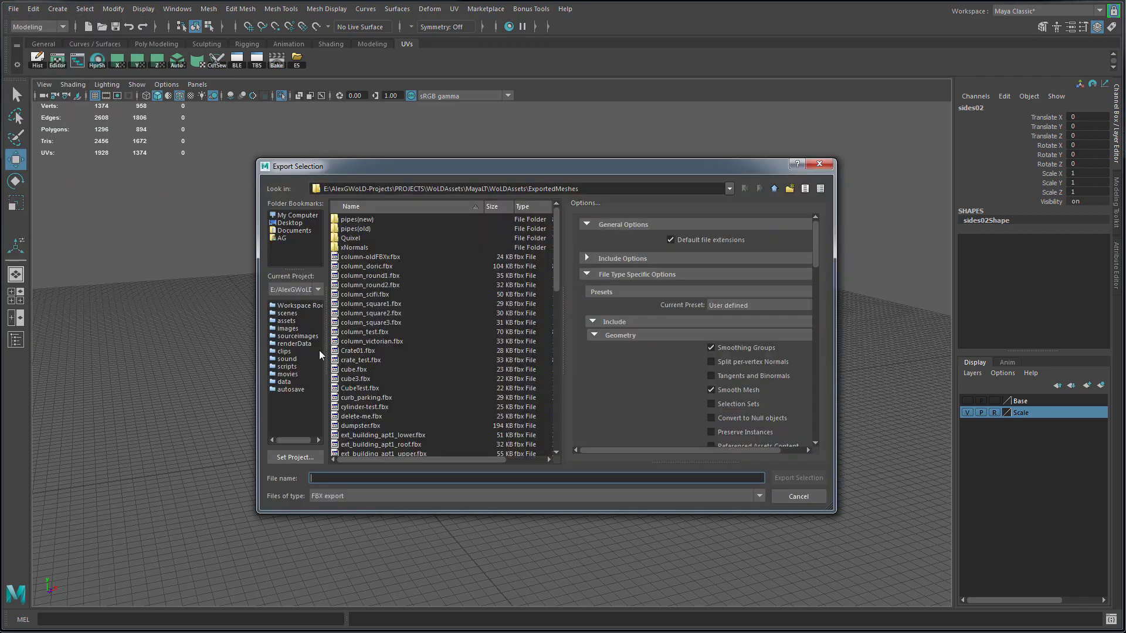
pyautogui.tripleClick(391, 478)
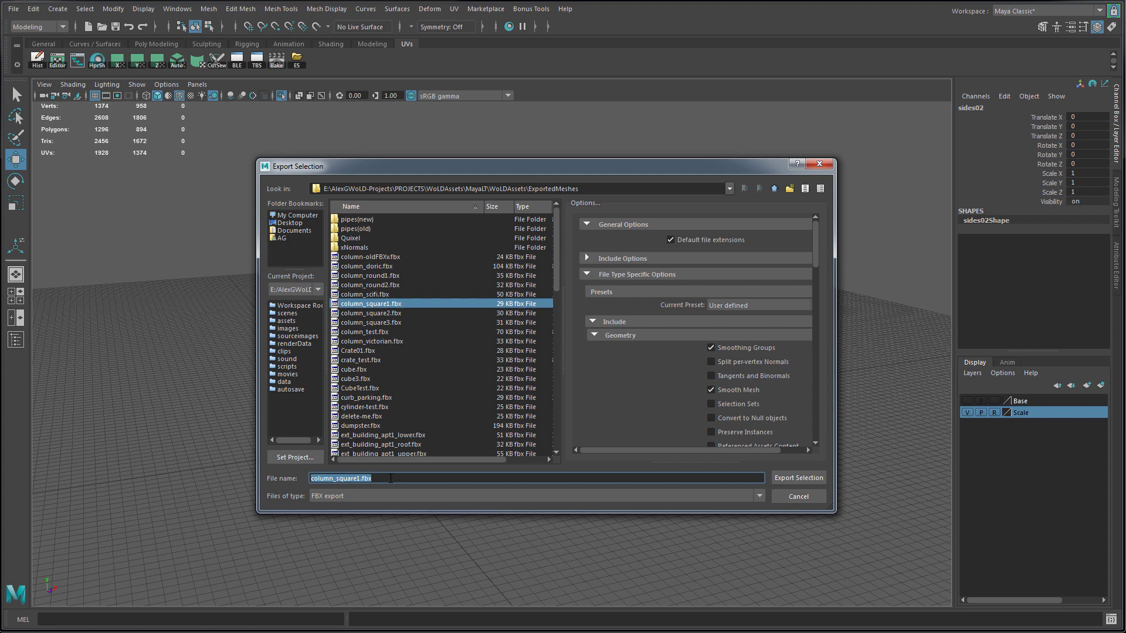
pyautogui.write('dumpster-test')
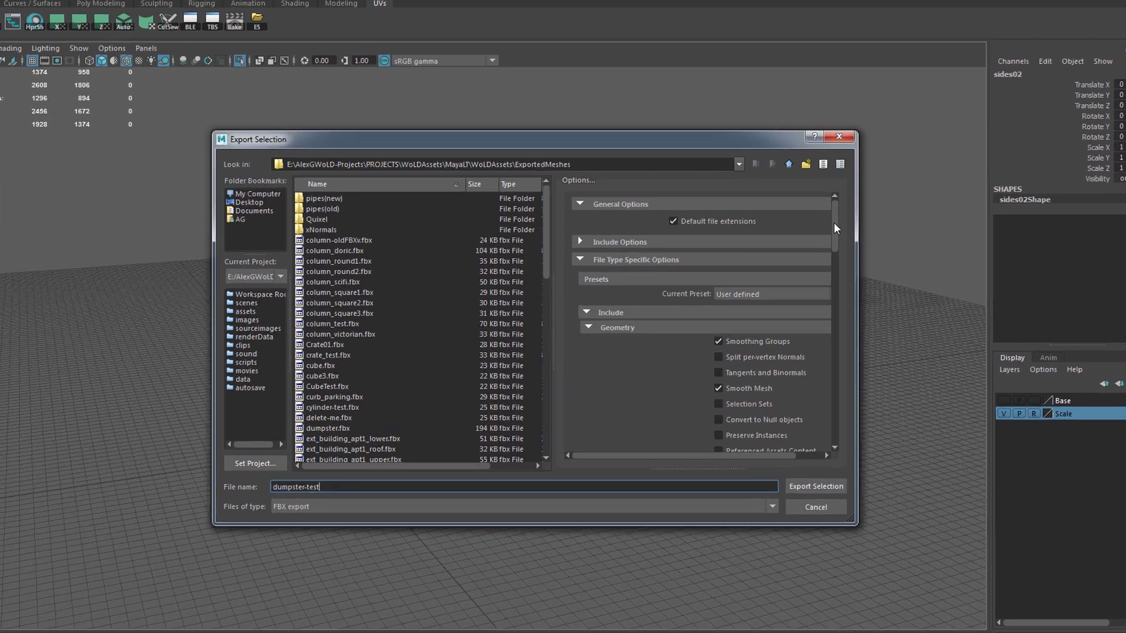
pyautogui.moveTo(815, 252); pyautogui.dragTo(815, 264)
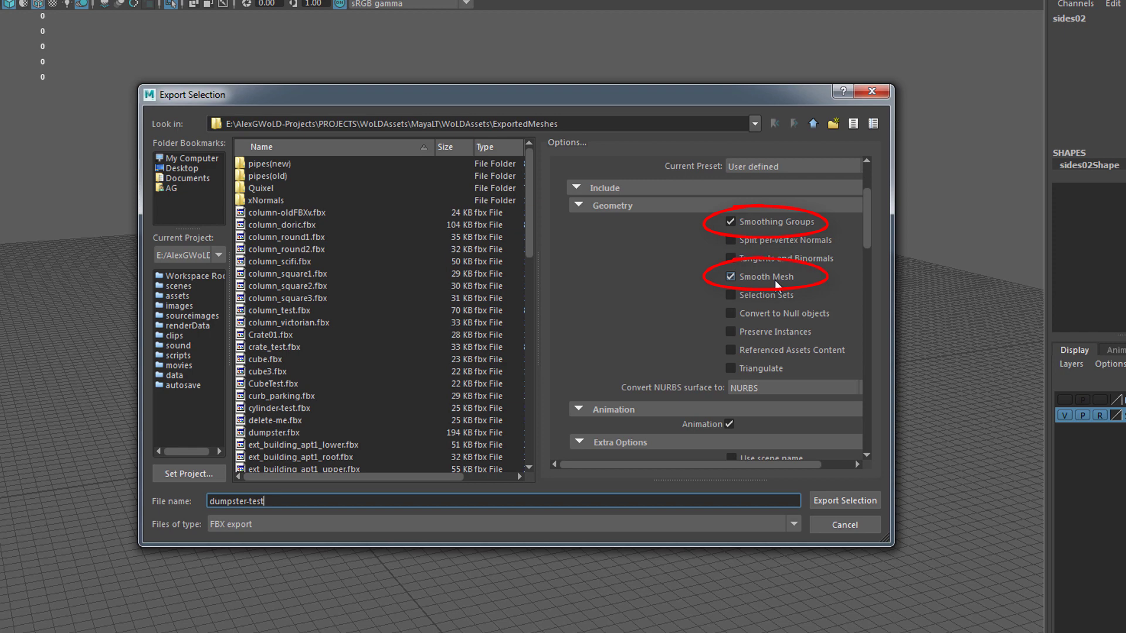
pyautogui.moveTo(867, 243); pyautogui.dragTo(870, 403)
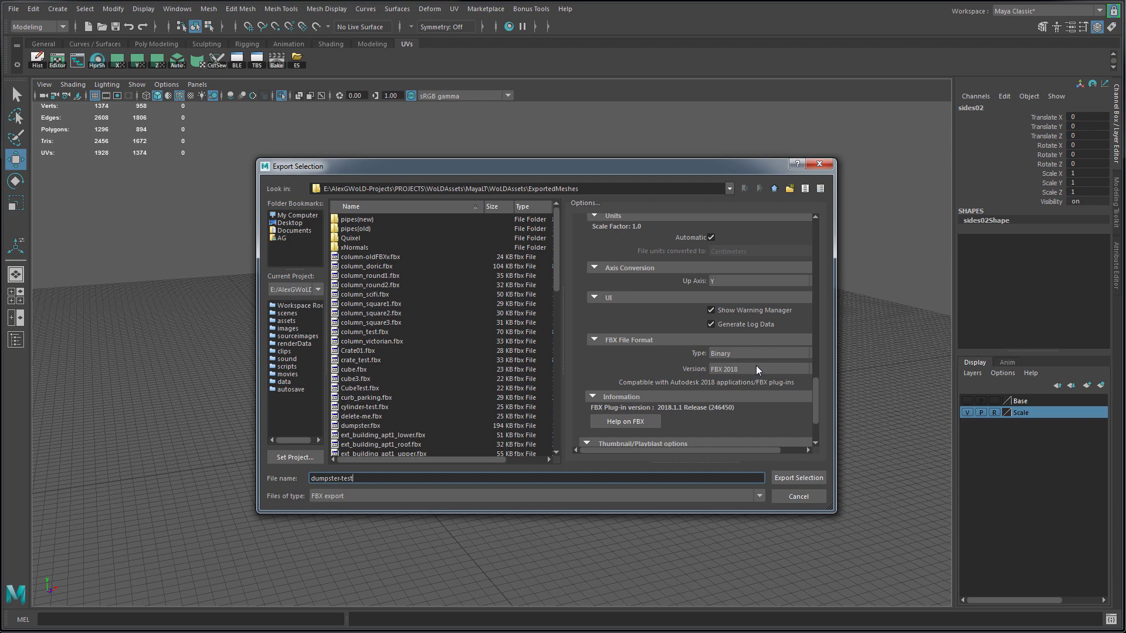
pyautogui.click(793, 477)
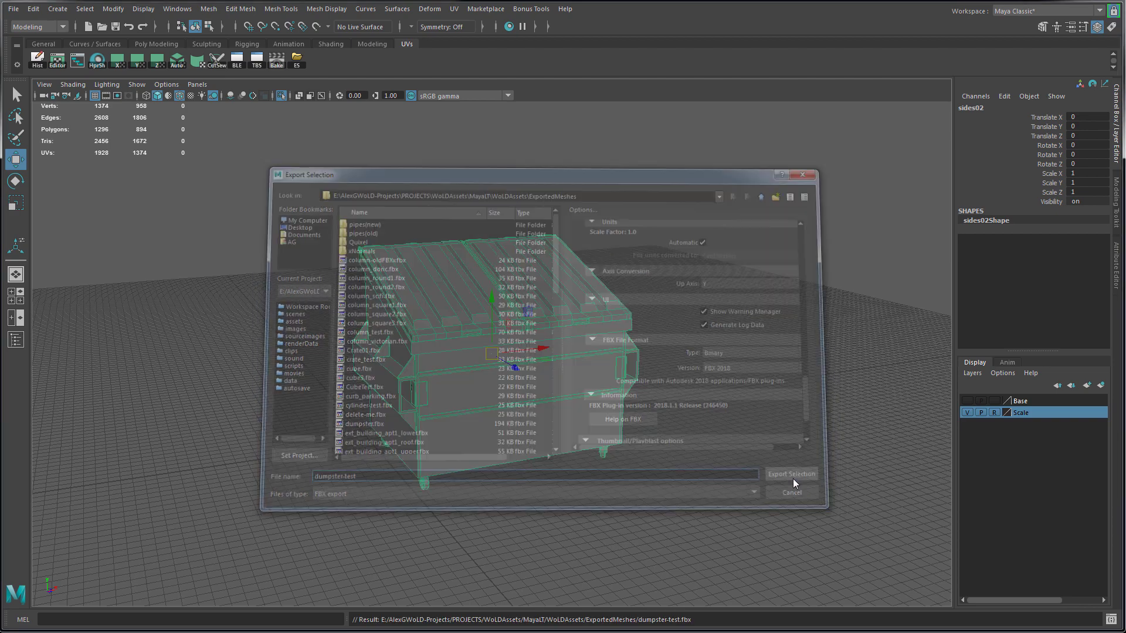
pyautogui.click(793, 479)
pyautogui.hotkey('alt', 'Tab')
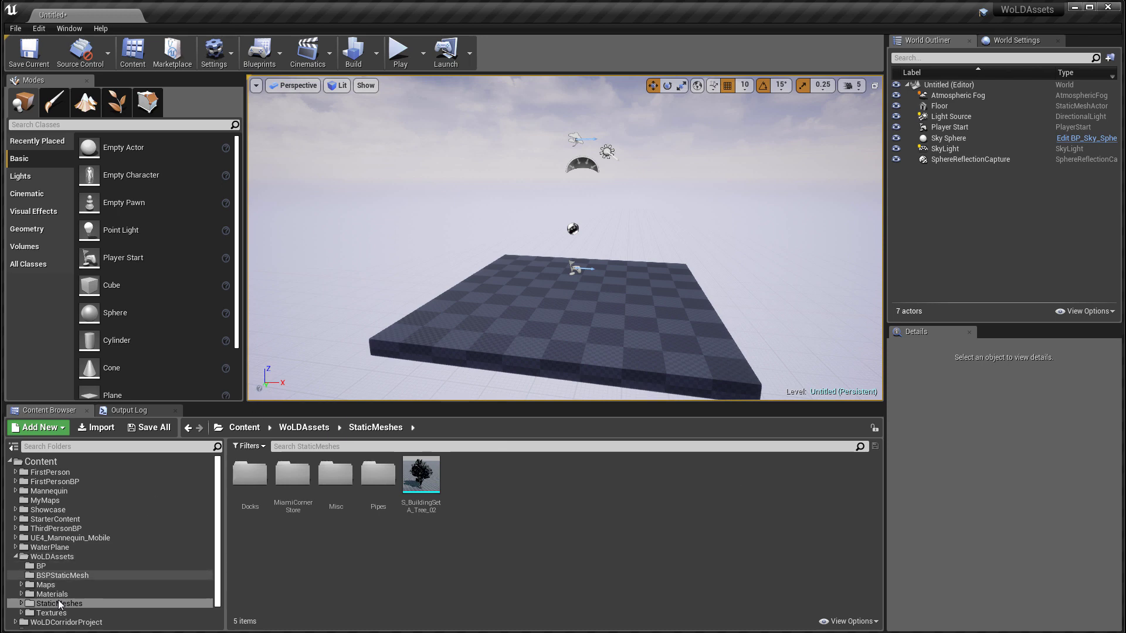
# Choose dumpster-test.fbx from the ExportedMeshes folder for import into StaticMeshes.
pyautogui.click(91, 427)
pyautogui.click(490, 274)
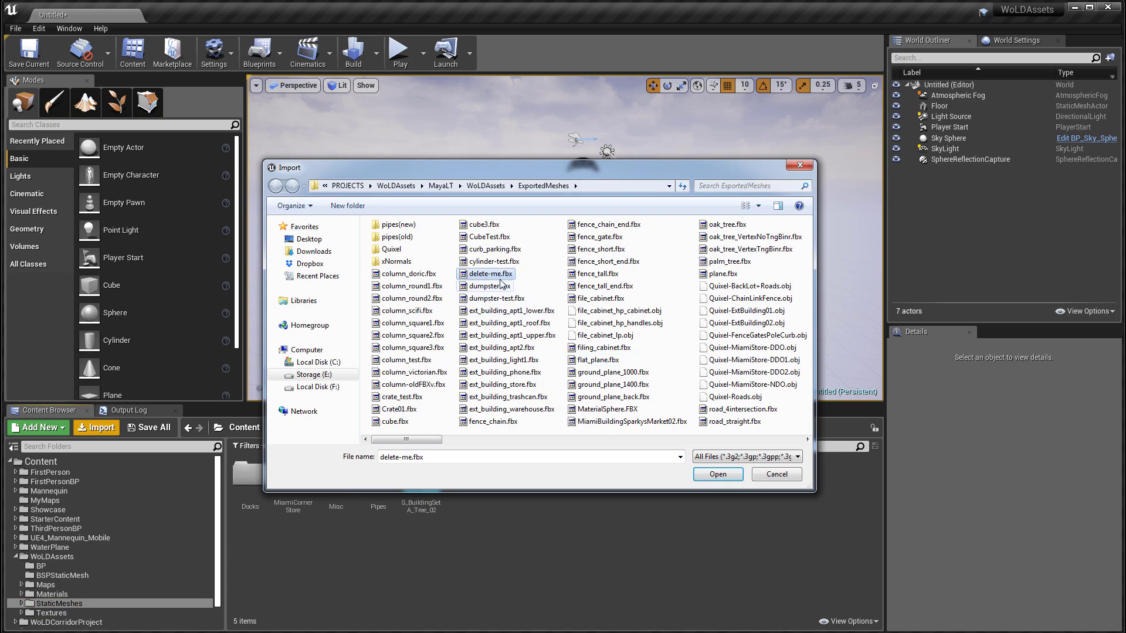
pyautogui.click(490, 286)
pyautogui.click(496, 299)
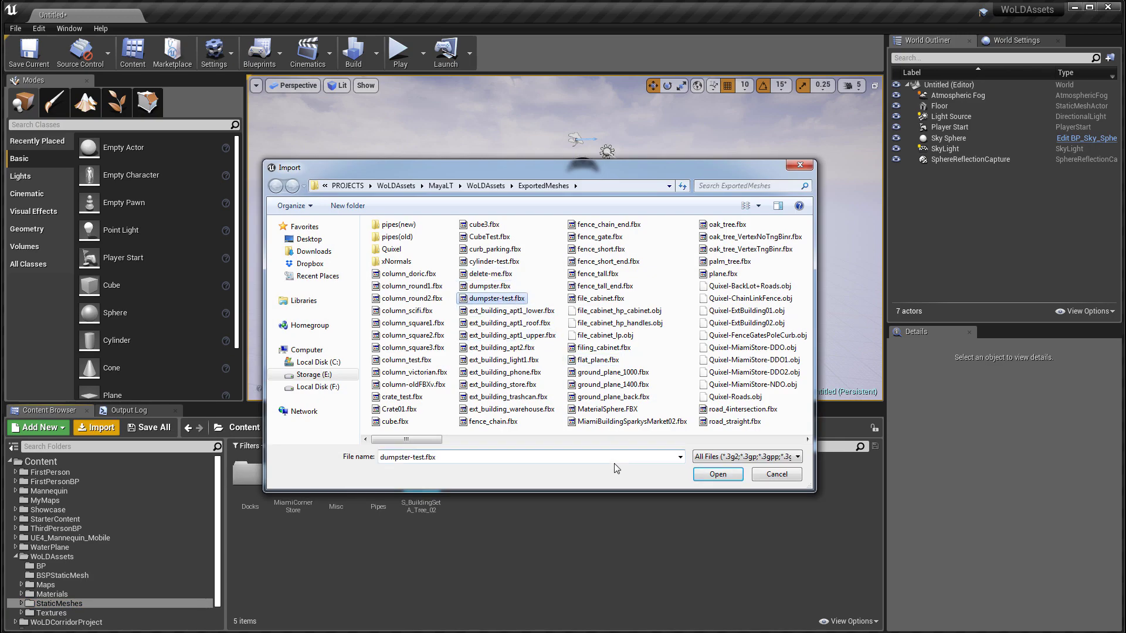
pyautogui.click(716, 475)
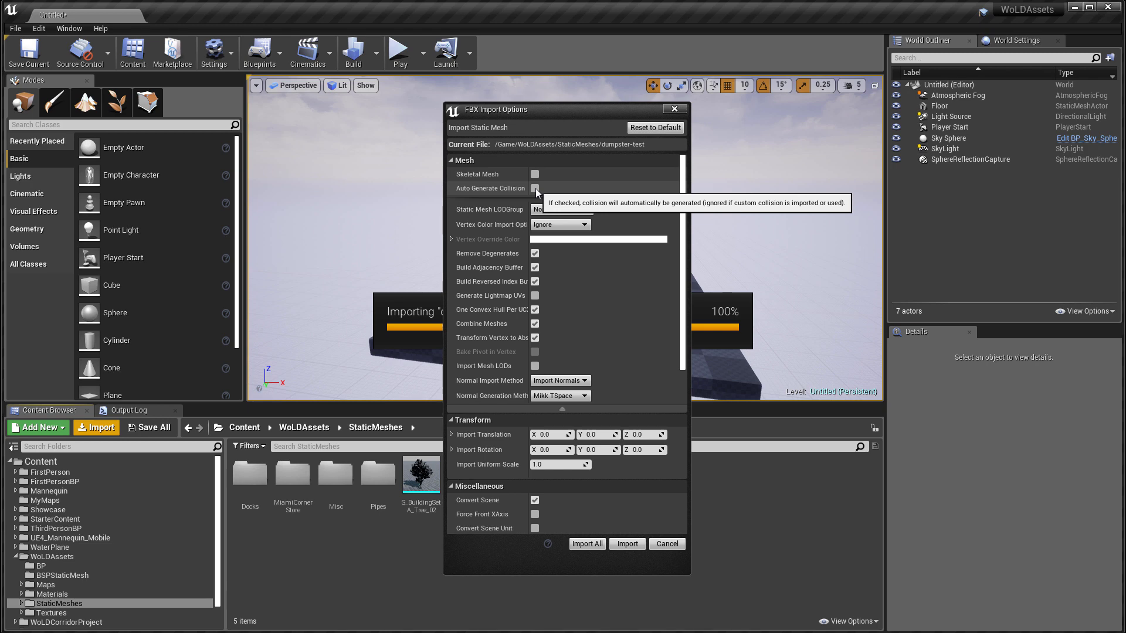
# Review the FBX options with Import Normals and import dumpster-test, producing two tangent warnings.
pyautogui.moveTo(530, 188); pyautogui.dragTo(552, 189)
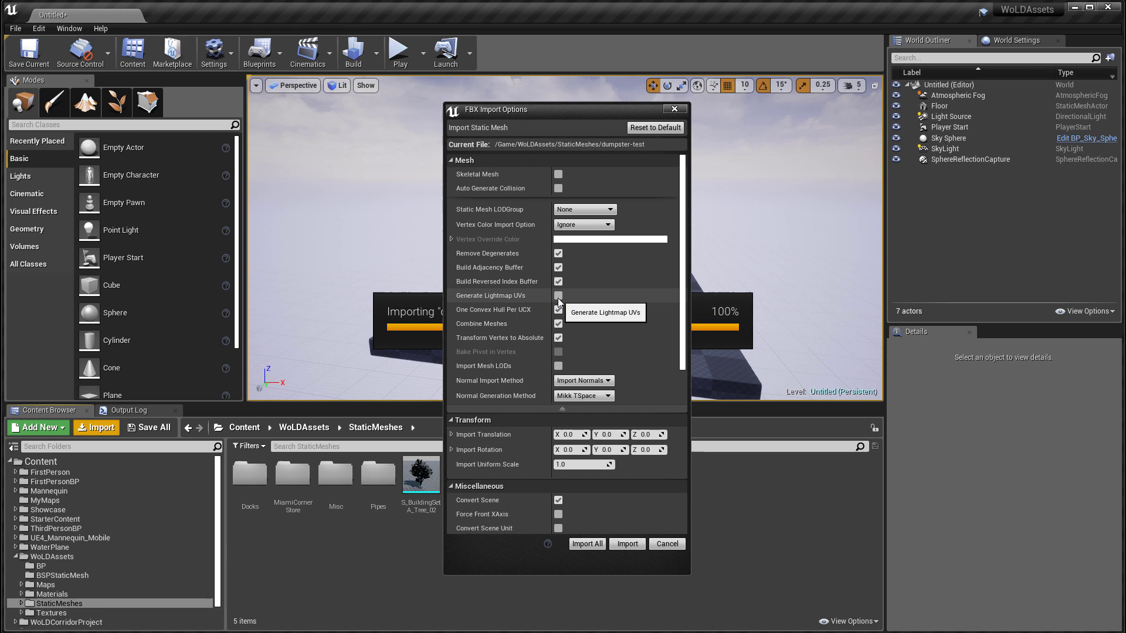
pyautogui.moveTo(681, 324); pyautogui.dragTo(688, 462)
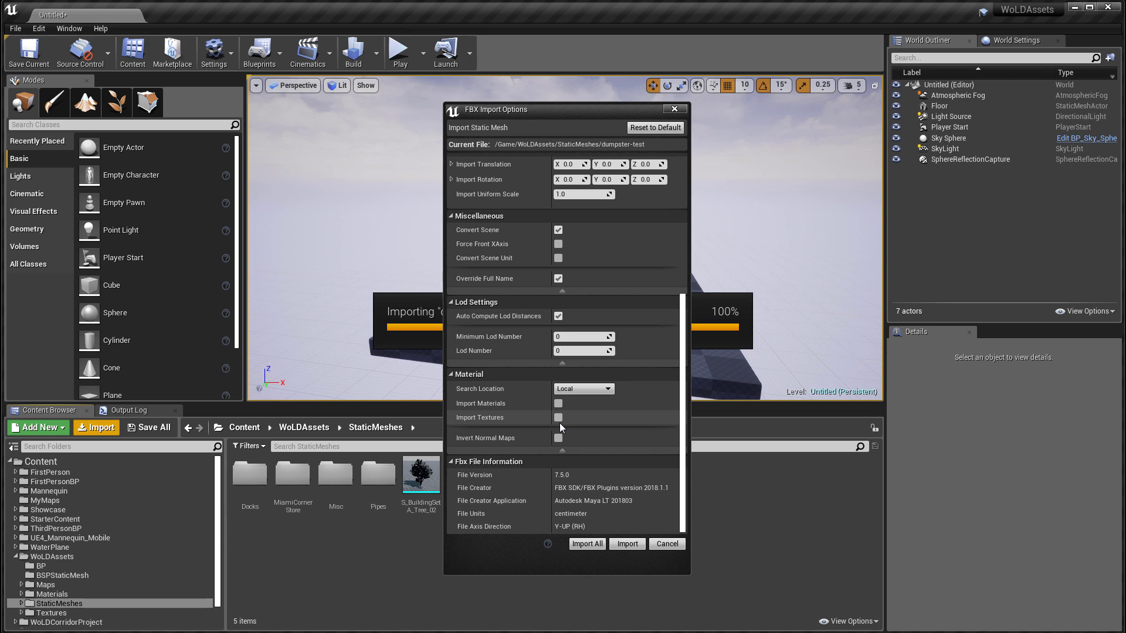
pyautogui.click(627, 544)
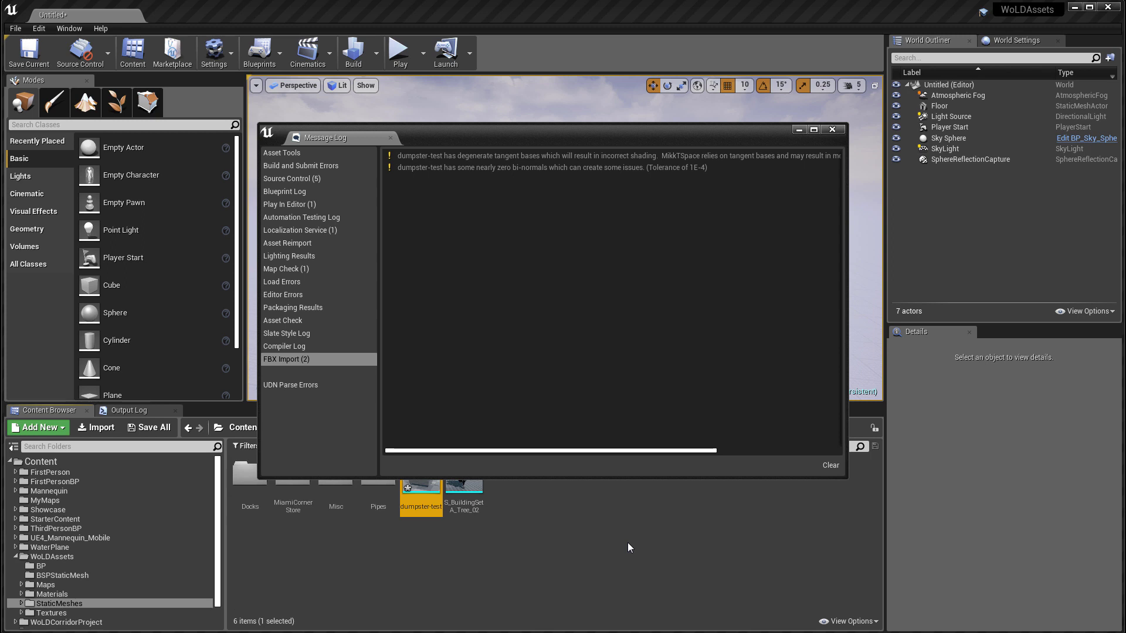
# Place dumpster-test on the floor at 60, 60, 20 and orbit it in Detail Lighting.
pyautogui.click(832, 129)
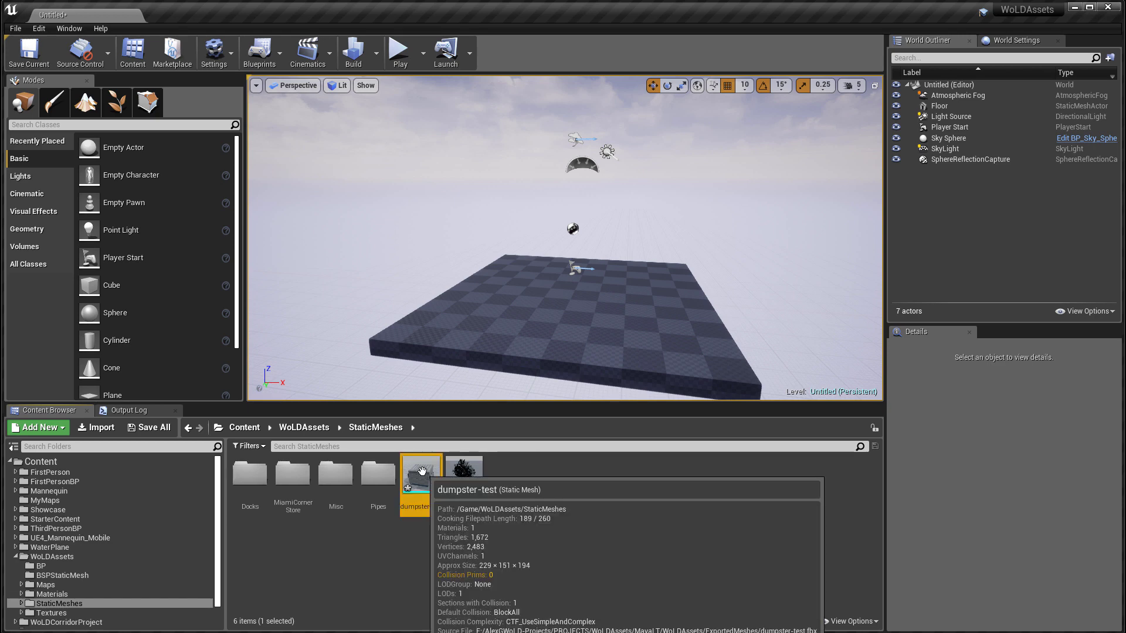
pyautogui.moveTo(425, 473); pyautogui.dragTo(587, 296)
pyautogui.press('f')
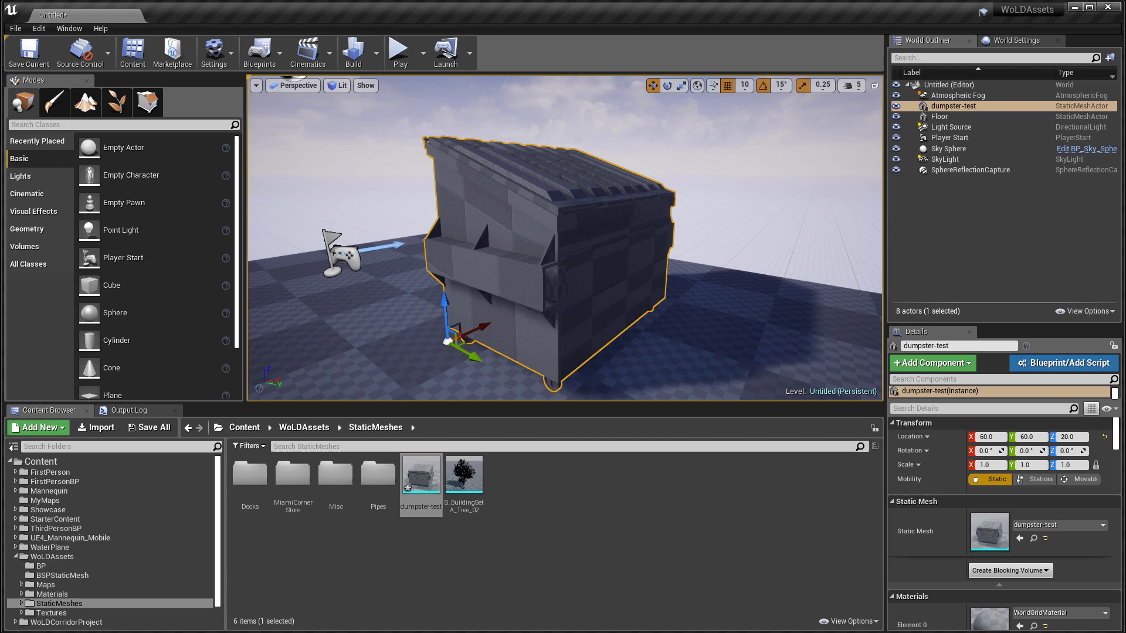
pyautogui.hotkey('alt', '5')
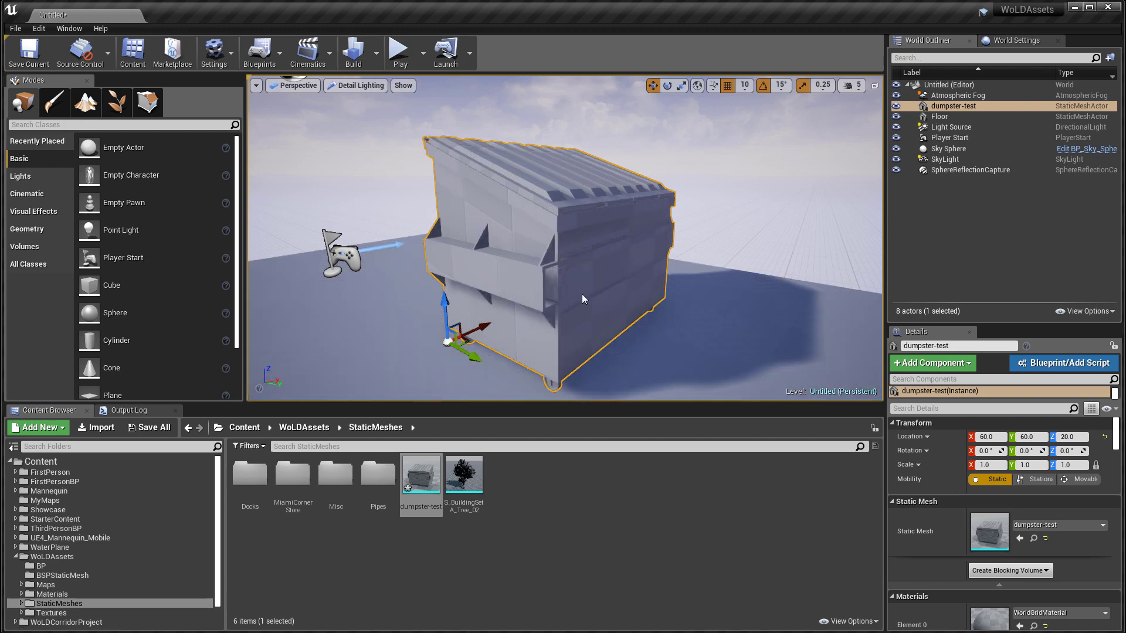
pyautogui.keyDown('alt'); pyautogui.moveTo(582, 294); pyautogui.dragTo(627, 270); pyautogui.keyUp('alt')
pyautogui.moveTo(627, 270)
pyautogui.keyDown('alt'); pyautogui.mouseDown(button='right')
pyautogui.moveTo(574, 252)
pyautogui.moveTo(610, 264)
pyautogui.mouseUp(button='right'); pyautogui.keyUp('alt')
pyautogui.press('Escape')
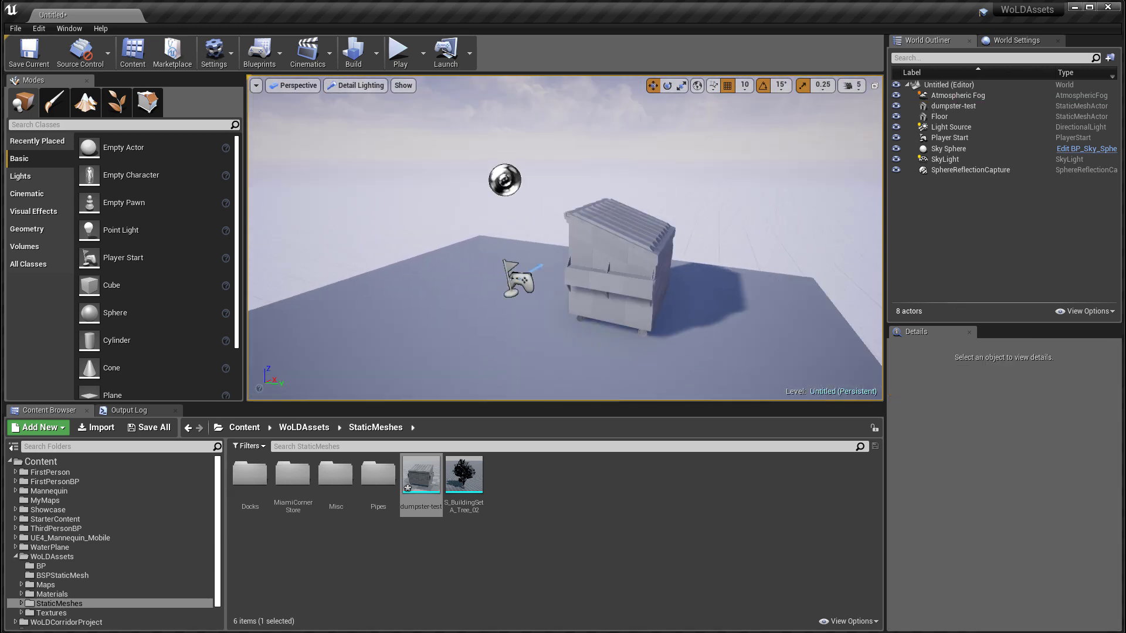
# Inspect dumpster-test's UV Channel 0 layout in the static mesh editor.
pyautogui.doubleClick(422, 475)
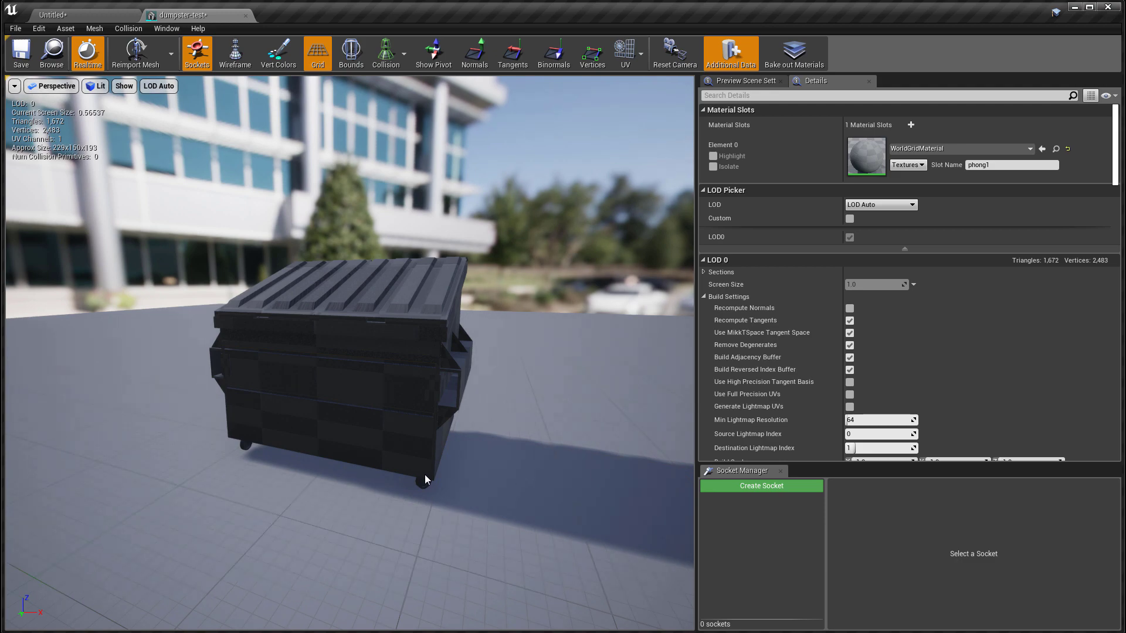
pyautogui.click(626, 54)
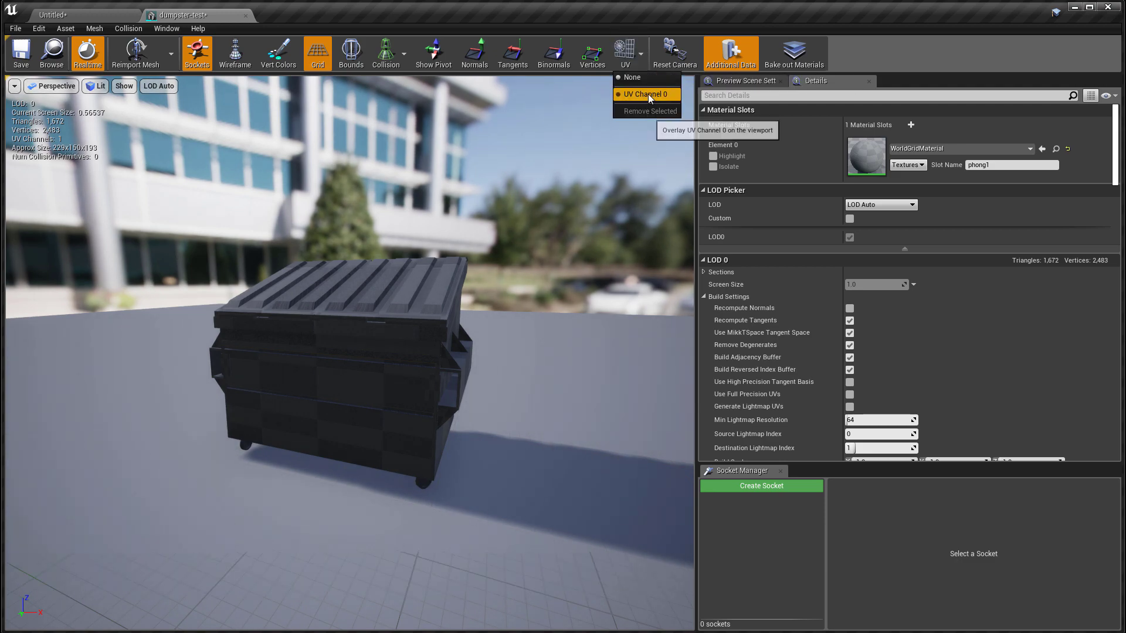
pyautogui.click(643, 94)
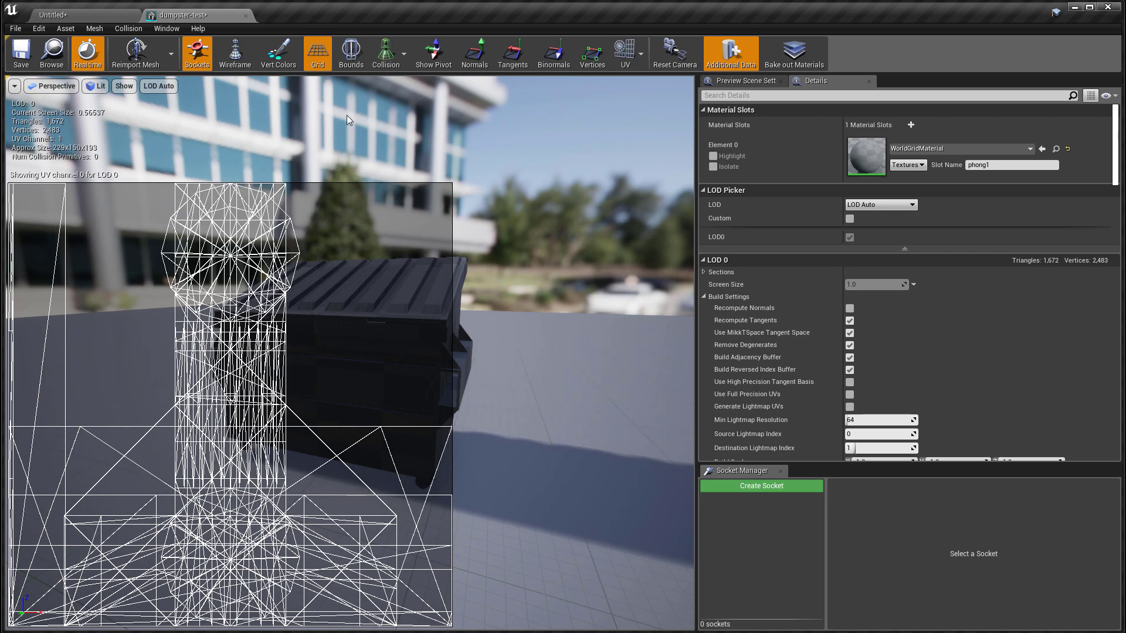
pyautogui.click(245, 15)
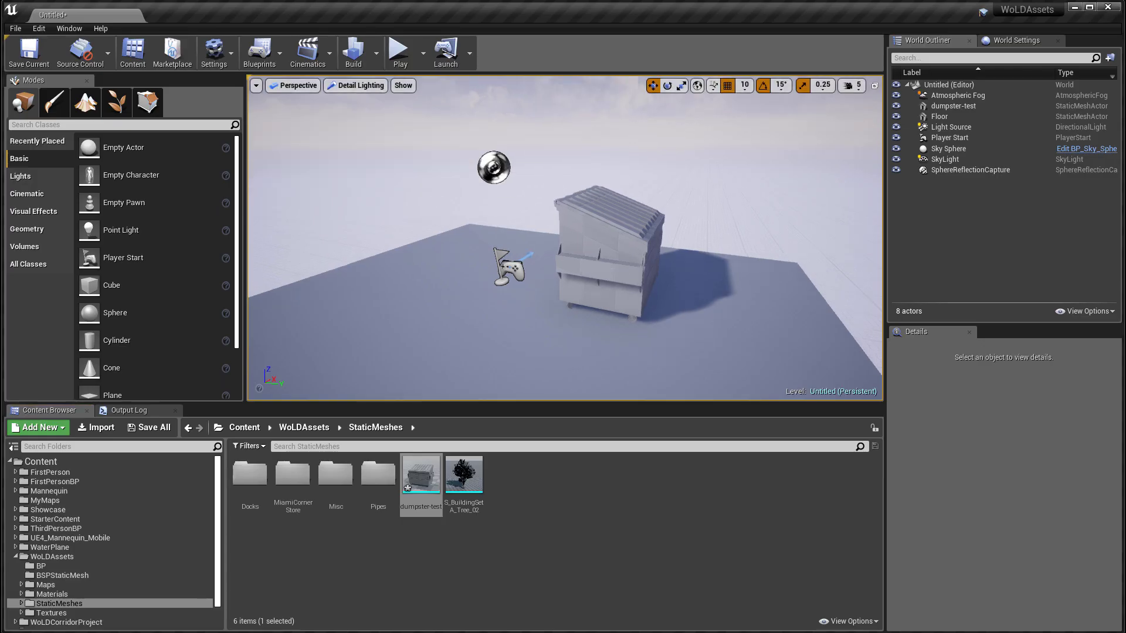
# Delete the placed dumpster from the level and the dumpster-test asset from StaticMeshes.
pyautogui.click(623, 278)
pyautogui.press('Delete')
pyautogui.click(421, 484)
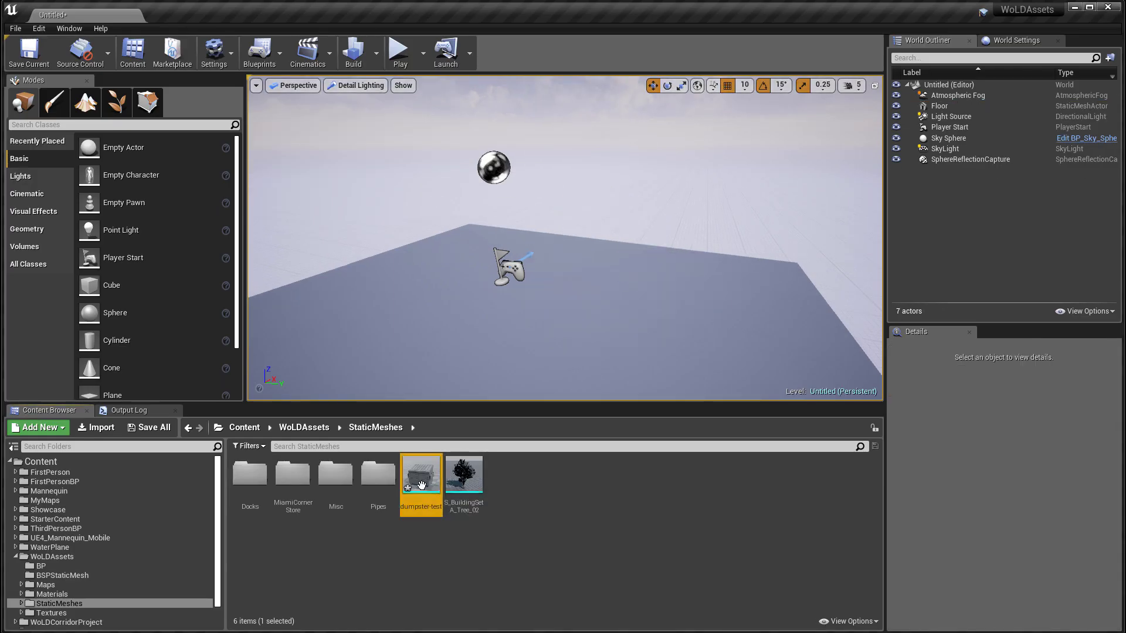
pyautogui.press('Delete')
pyautogui.click(515, 513)
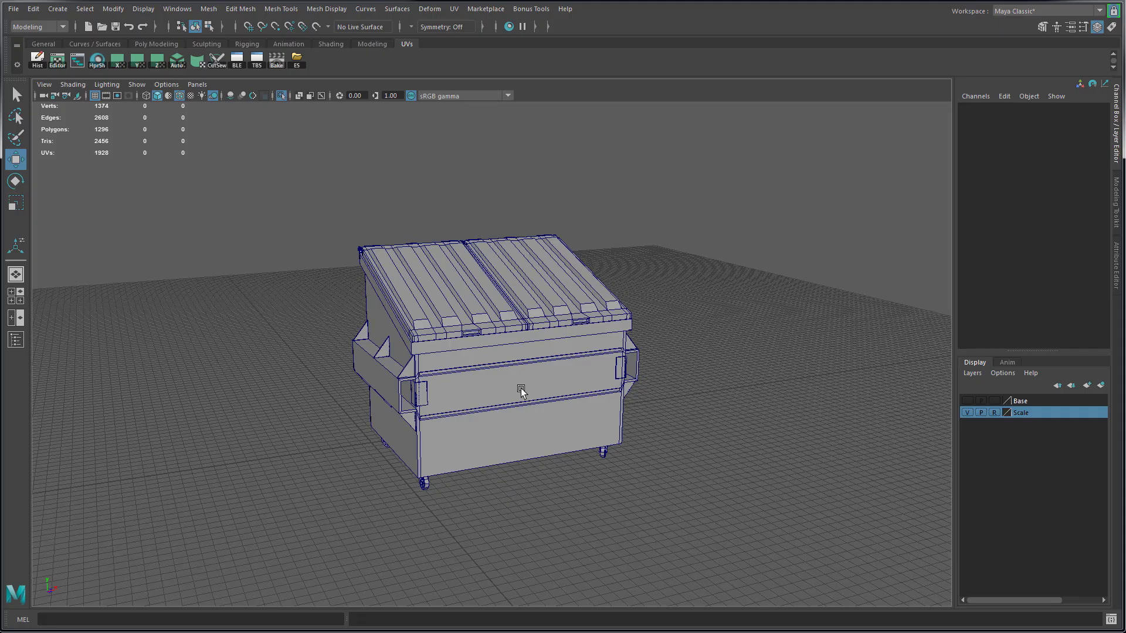
# Apply Automatic UV mapping to the dumpster in the UV Editor, giving 325 non-overlapping shells.
pyautogui.click(521, 388)
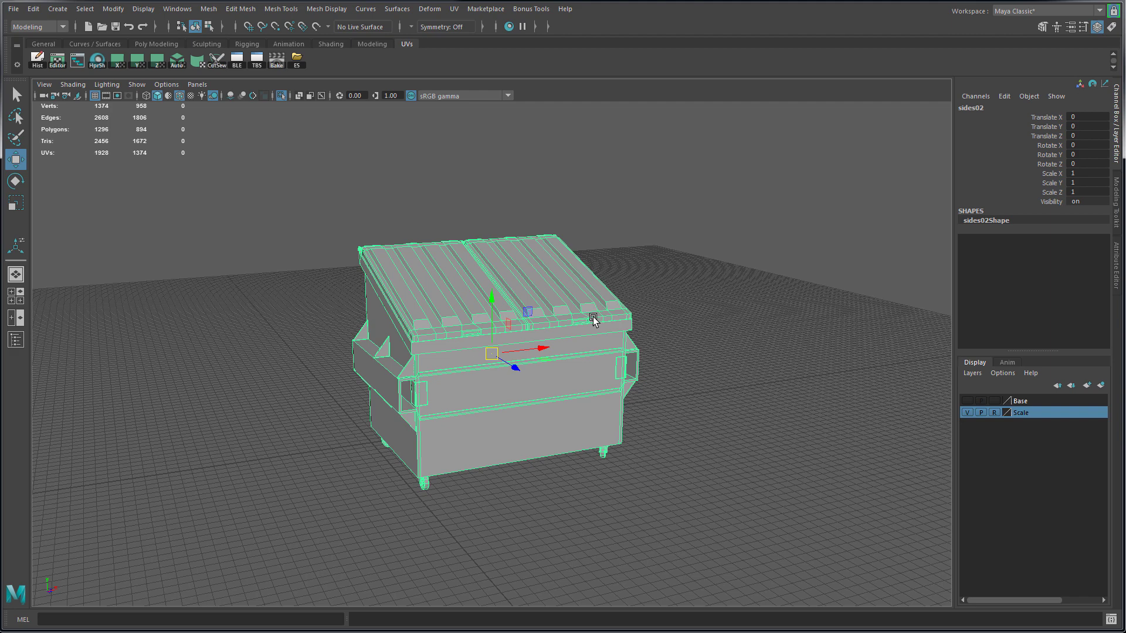
pyautogui.click(57, 62)
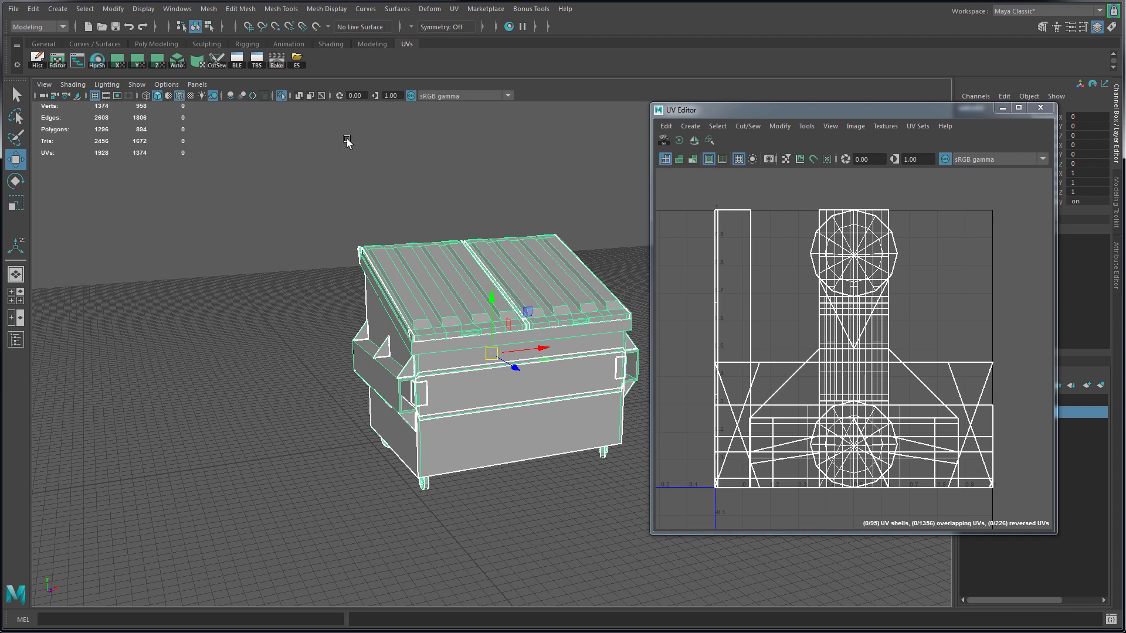
pyautogui.click(453, 9)
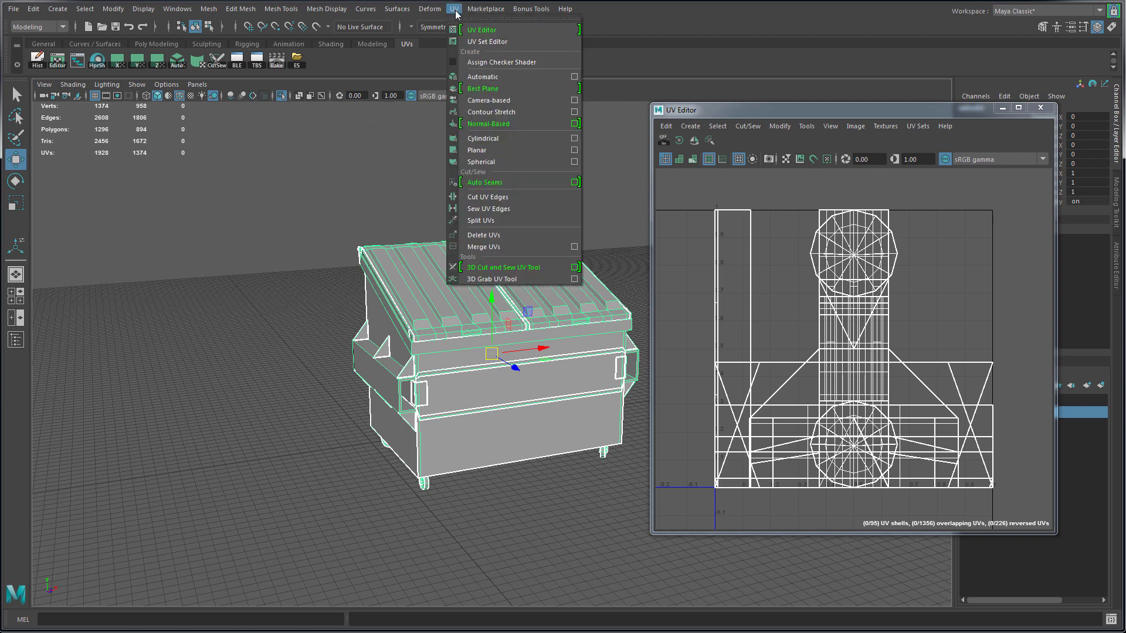
pyautogui.click(491, 78)
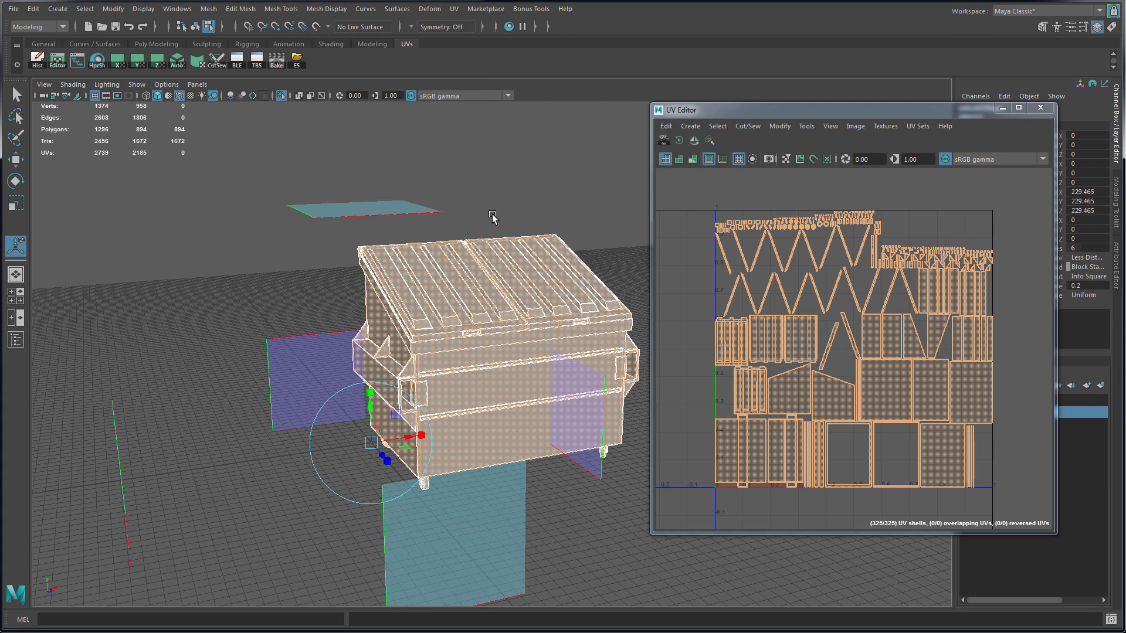
# Return the dumpster to Object Mode and clear its history, keeping the new UVs.
pyautogui.moveTo(494, 272); pyautogui.dragTo(557, 245, button='right')
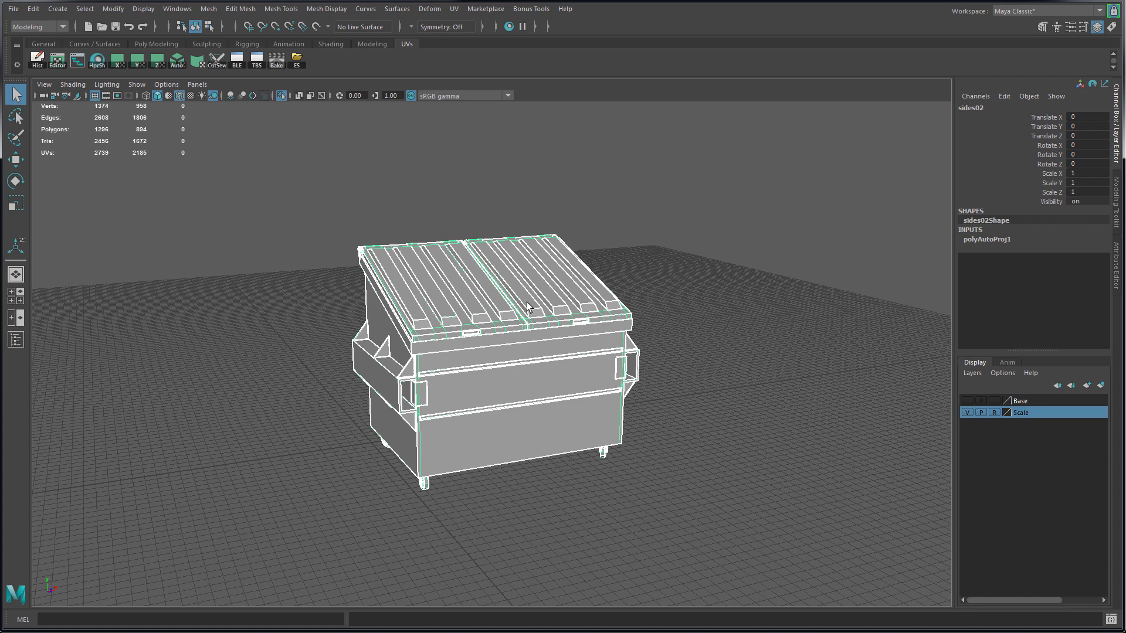
pyautogui.click(527, 301)
pyautogui.click(38, 61)
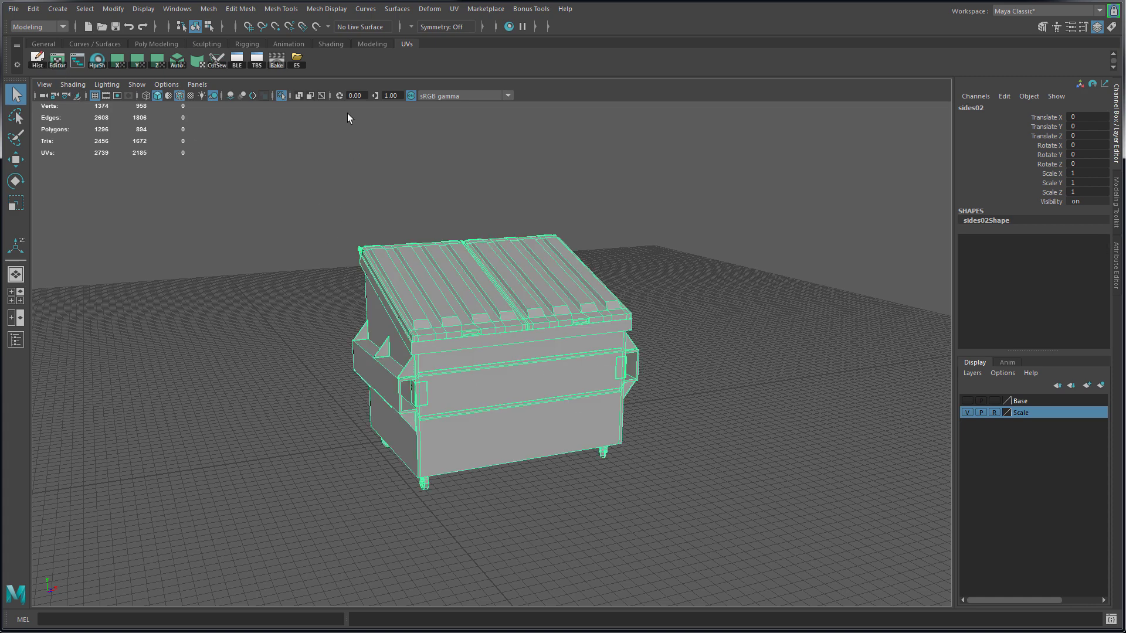
# Export the selected dumpster over the existing dumpster-test.fbx, confirming the overwrite.
pyautogui.click(13, 9)
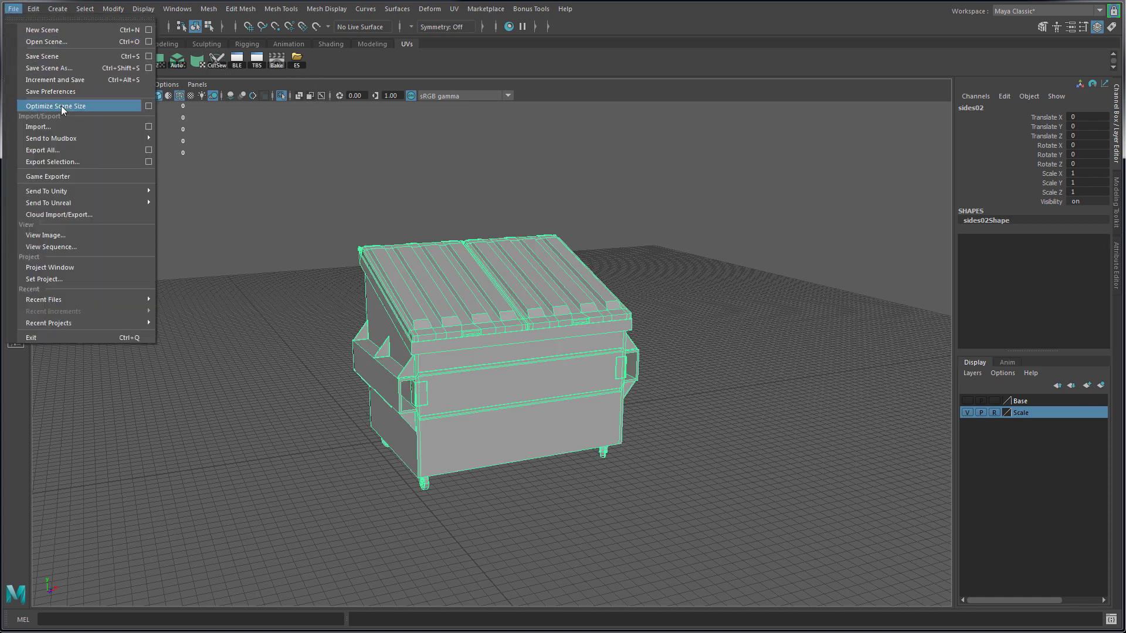
pyautogui.click(114, 170)
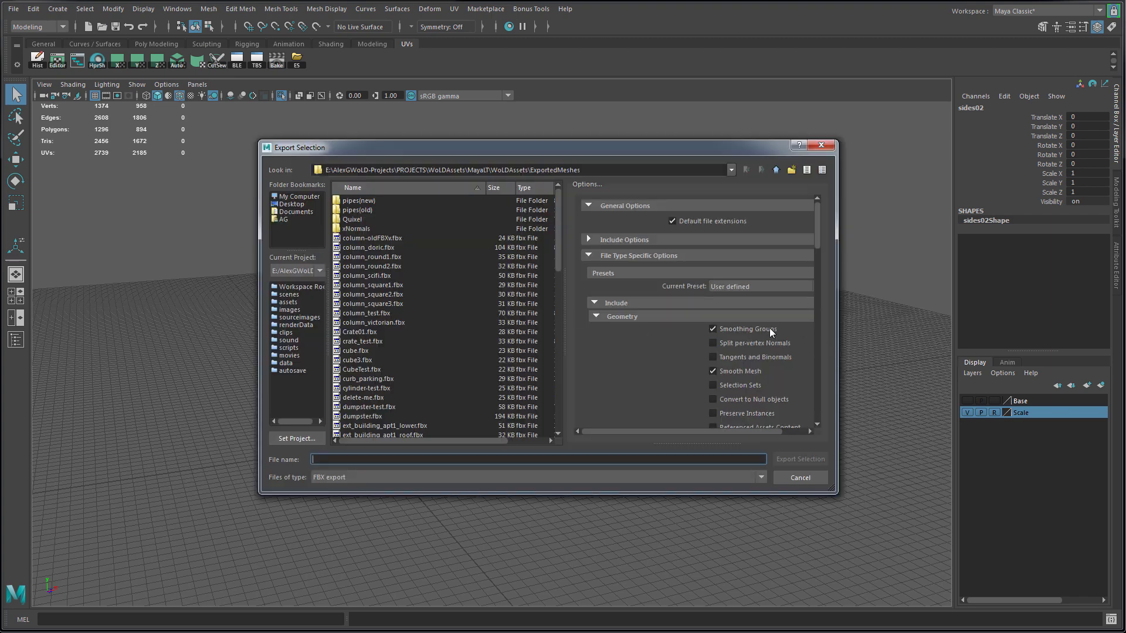
pyautogui.moveTo(816, 237); pyautogui.dragTo(818, 247)
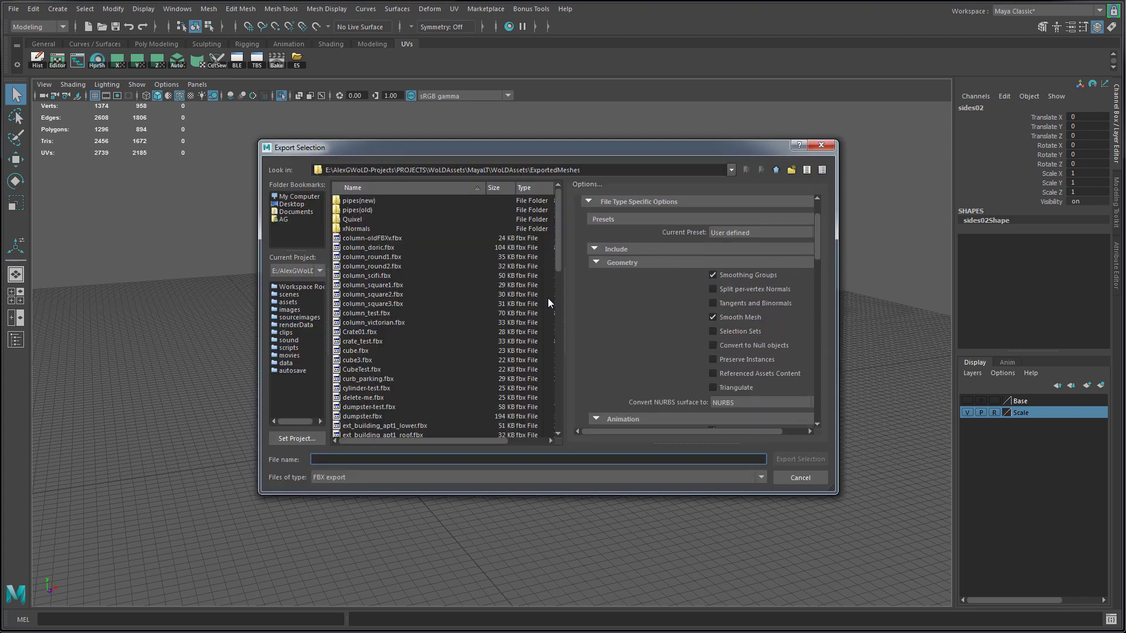
pyautogui.click(353, 362)
pyautogui.press('Down')
pyautogui.press('Down')
pyautogui.press('Down')
pyautogui.press('Down')
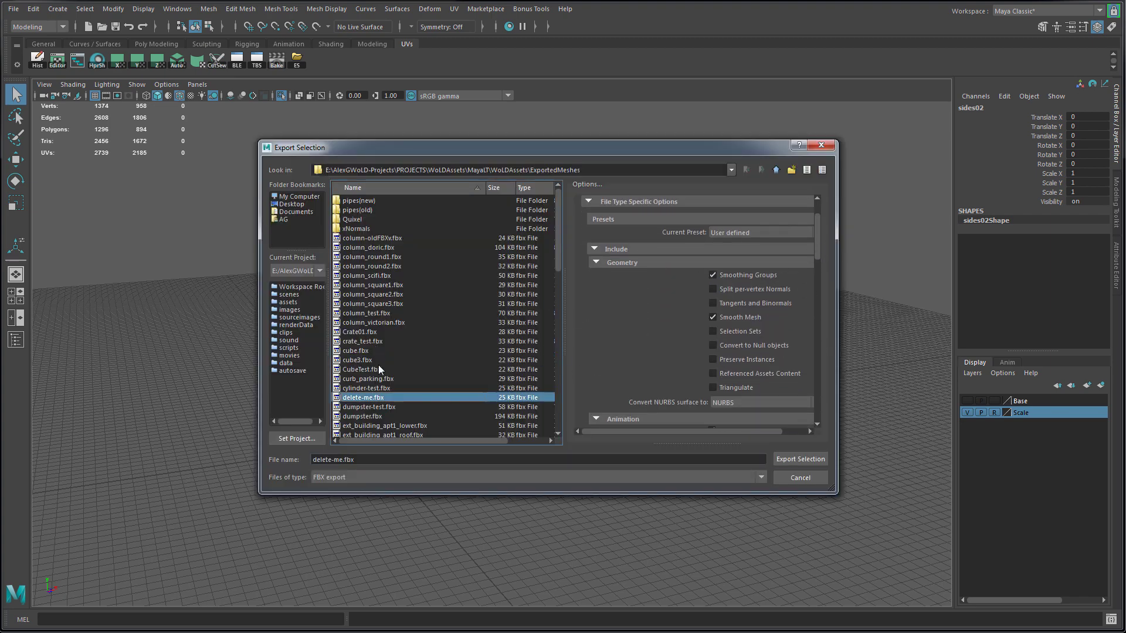
pyautogui.click(385, 408)
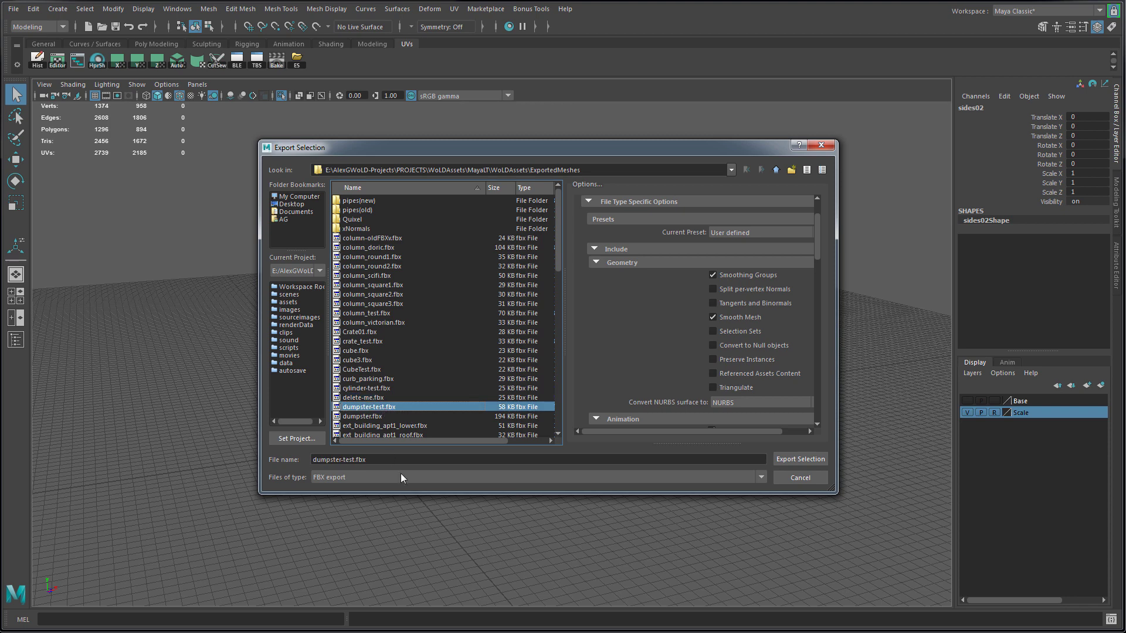
pyautogui.click(822, 461)
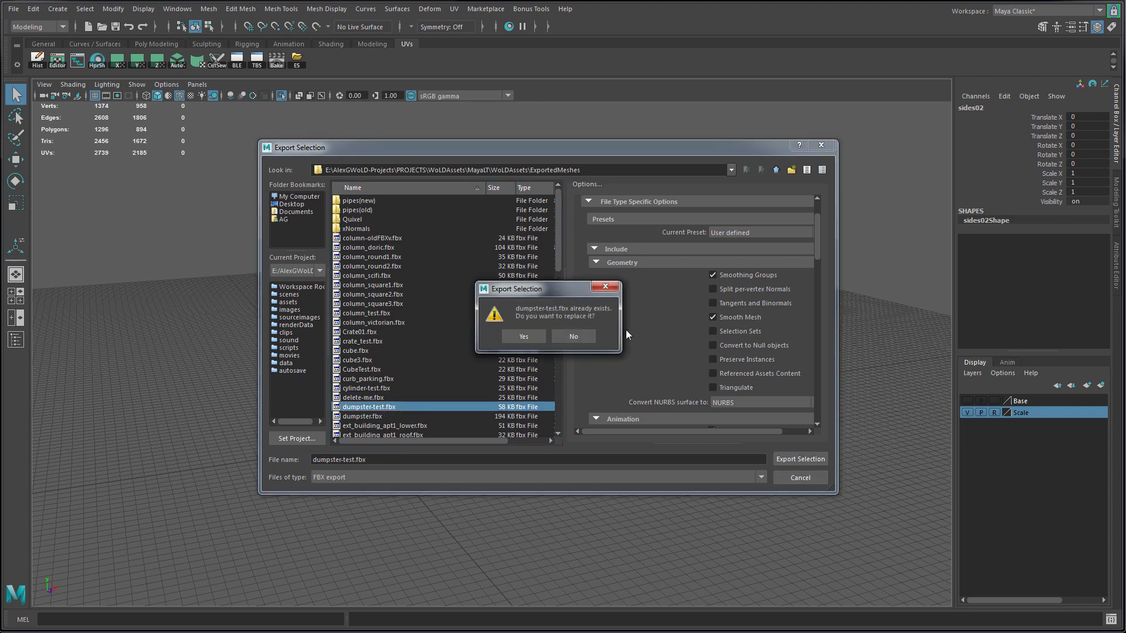
pyautogui.click(523, 336)
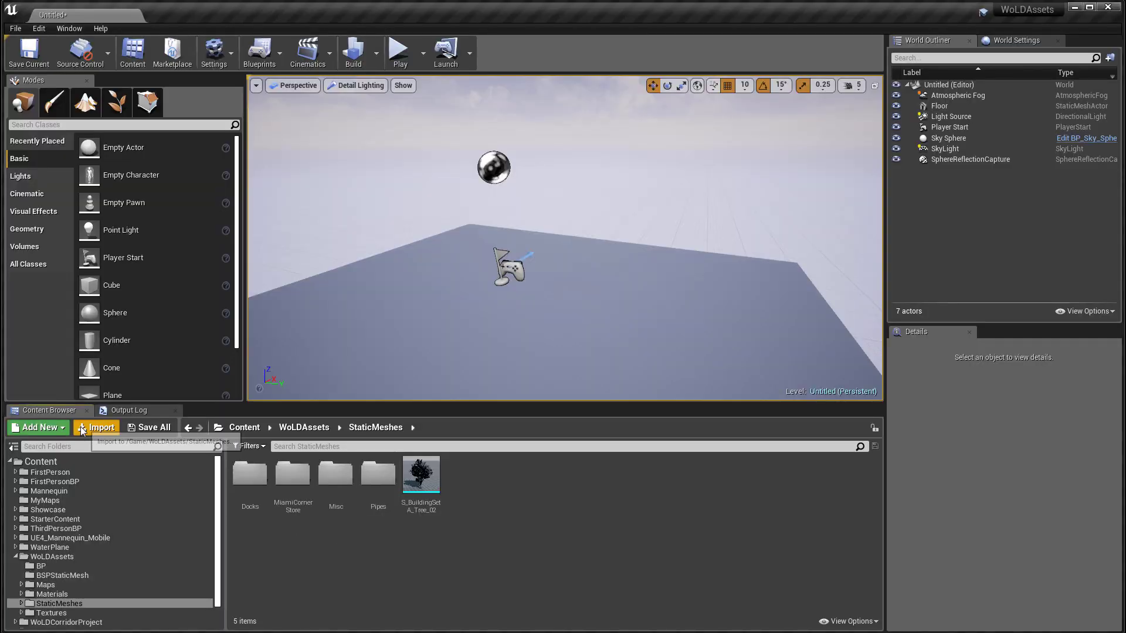
# Import the re-exported dumpster-test.fbx into StaticMeshes with the current settings.
pyautogui.click(83, 427)
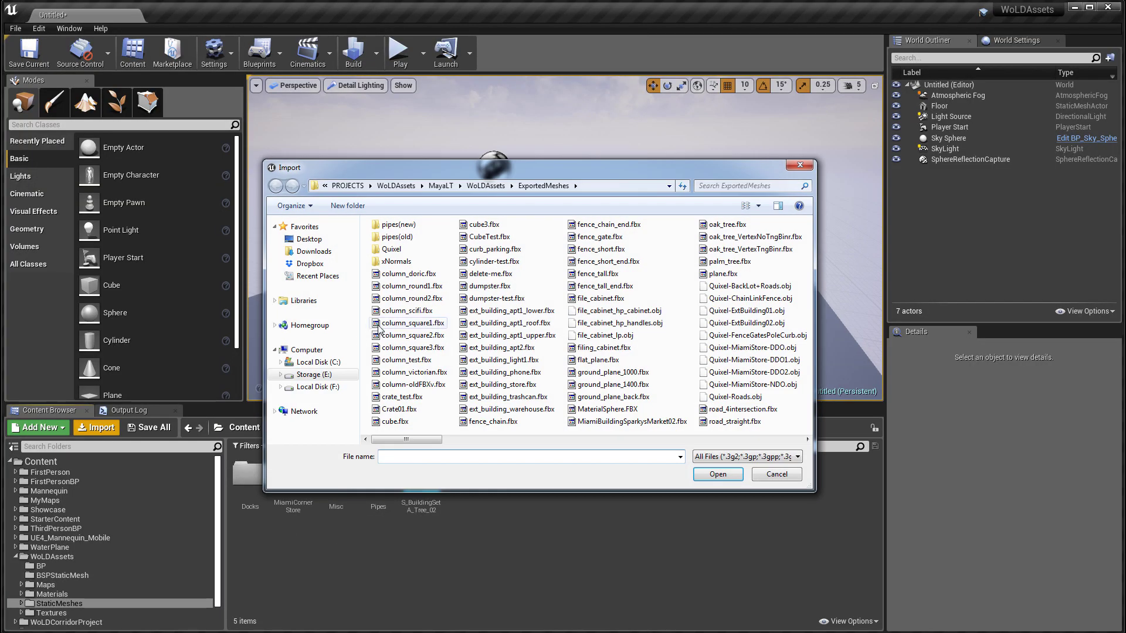
pyautogui.click(507, 348)
pyautogui.press('d')
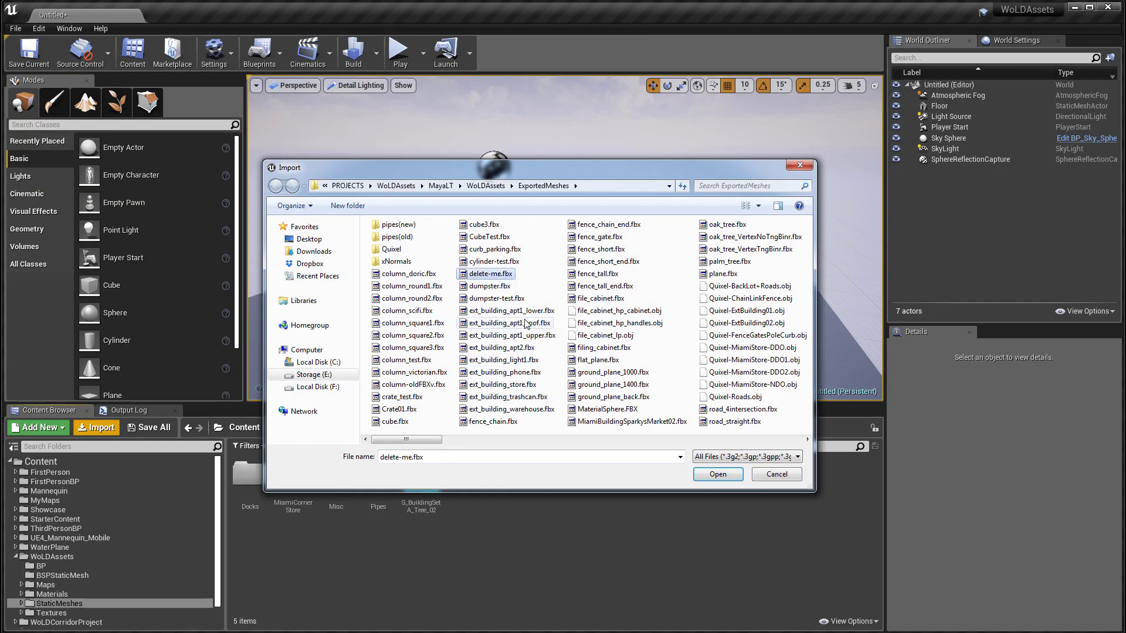
pyautogui.click(503, 299)
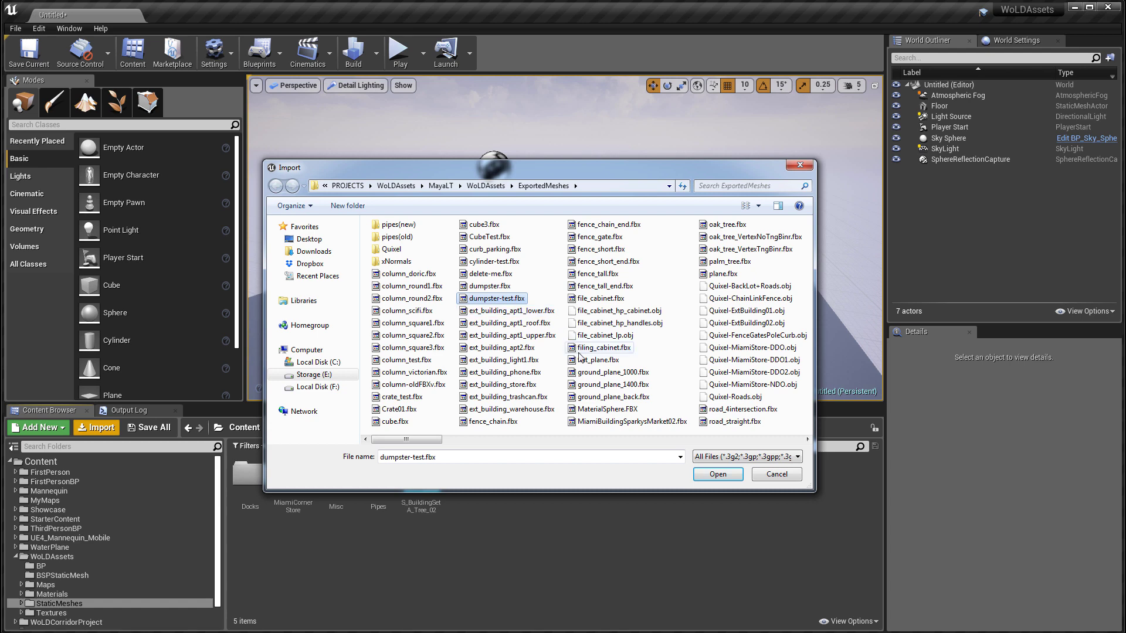
pyautogui.click(716, 475)
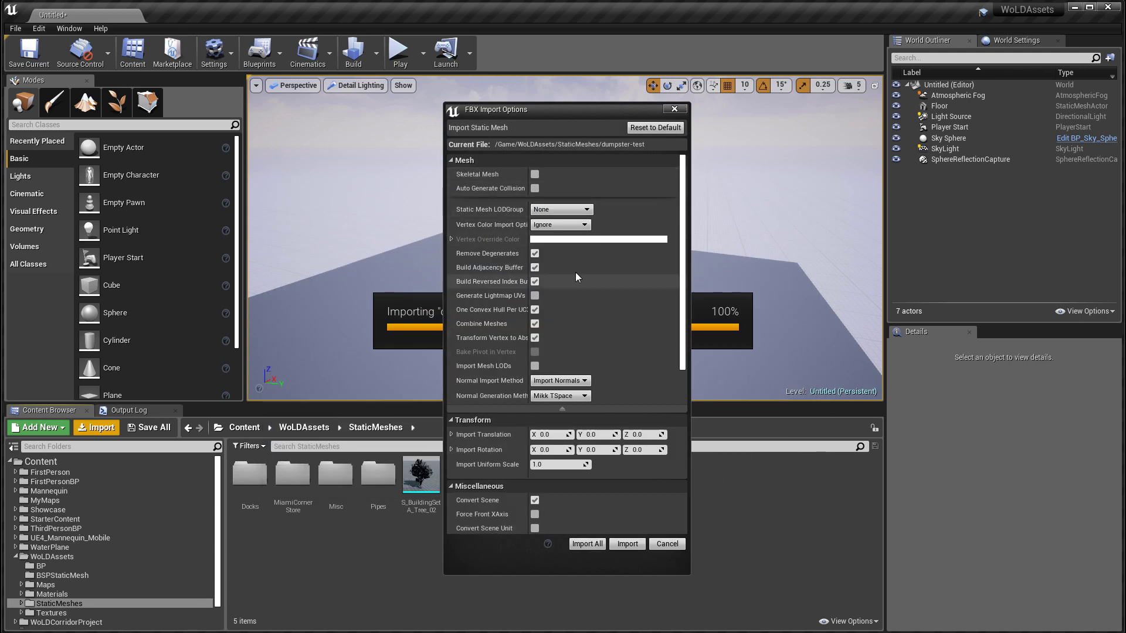
pyautogui.scroll(-3, 577, 293)
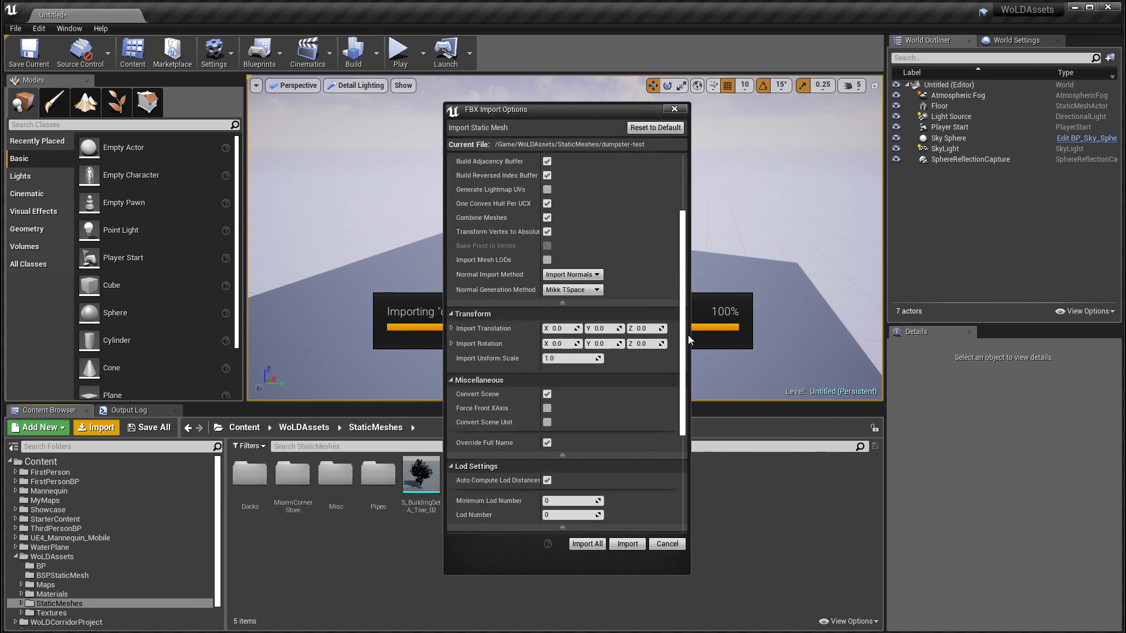
pyautogui.click(639, 545)
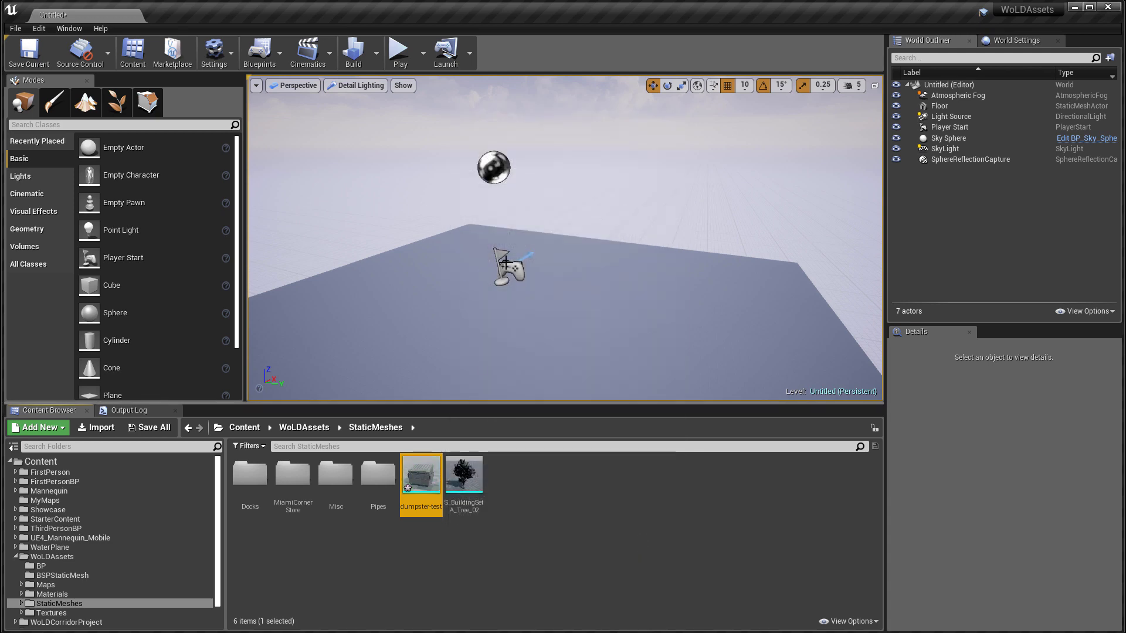
# Drop the dumpster-test mesh onto the level floor at -30, 20, 20.
pyautogui.moveTo(506, 262)
pyautogui.mouseDown(button='right')
pyautogui.moveTo(505, 240)
pyautogui.moveTo(505, 251)
pyautogui.mouseUp(button='right')
pyautogui.moveTo(424, 473)
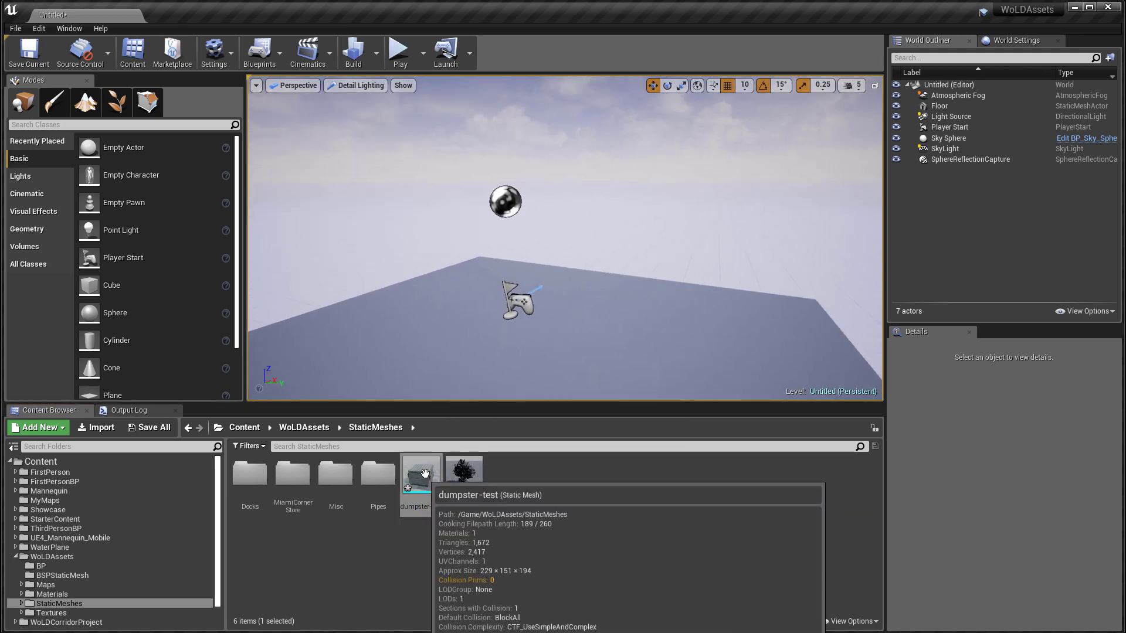
pyautogui.moveTo(425, 473); pyautogui.dragTo(515, 352)
pyautogui.moveTo(514, 352); pyautogui.dragTo(504, 328, button='right')
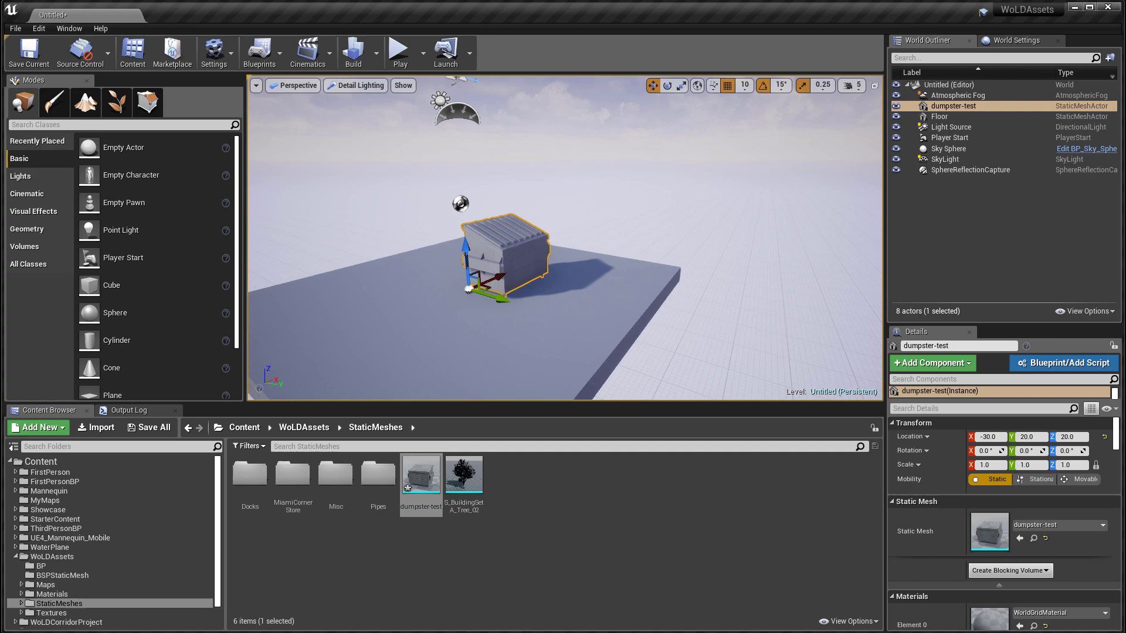
pyautogui.doubleClick(421, 475)
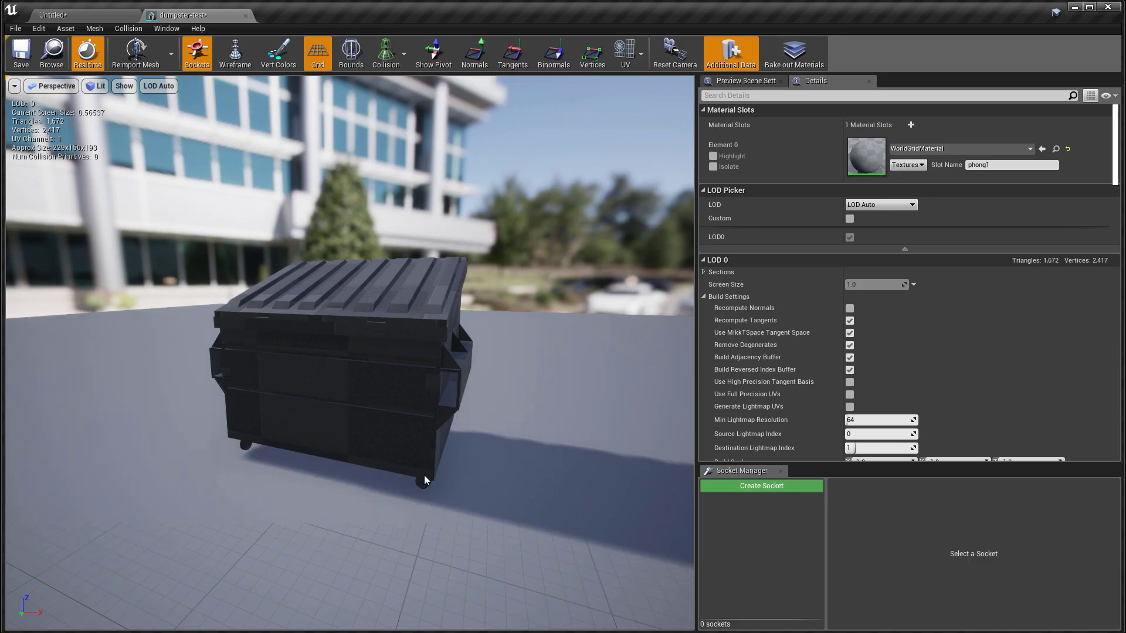
pyautogui.click(625, 54)
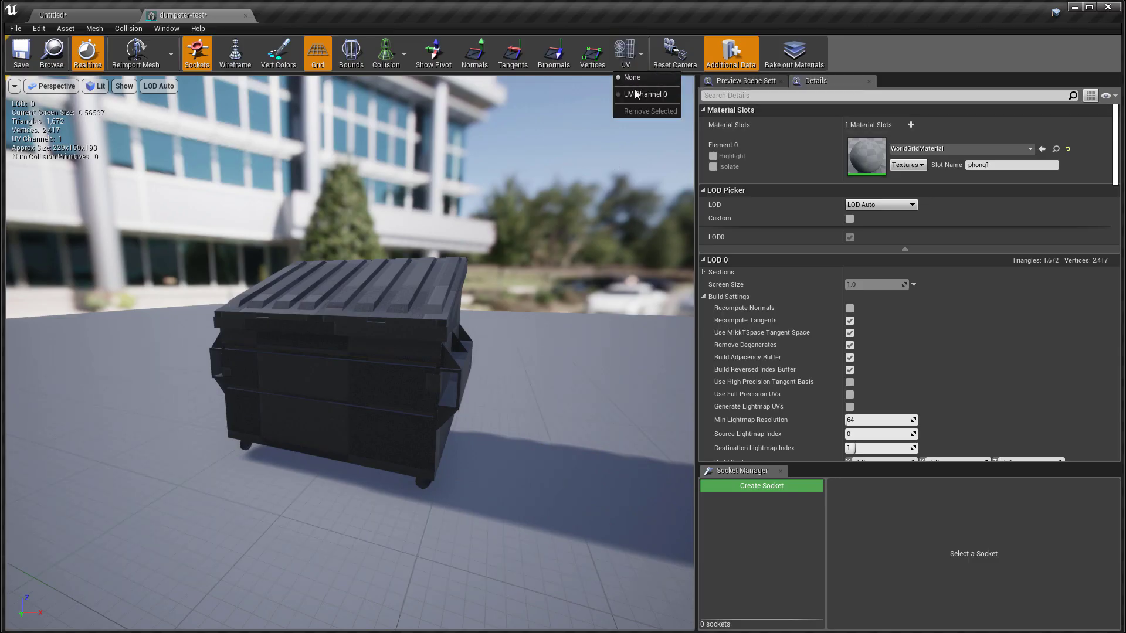
pyautogui.click(643, 94)
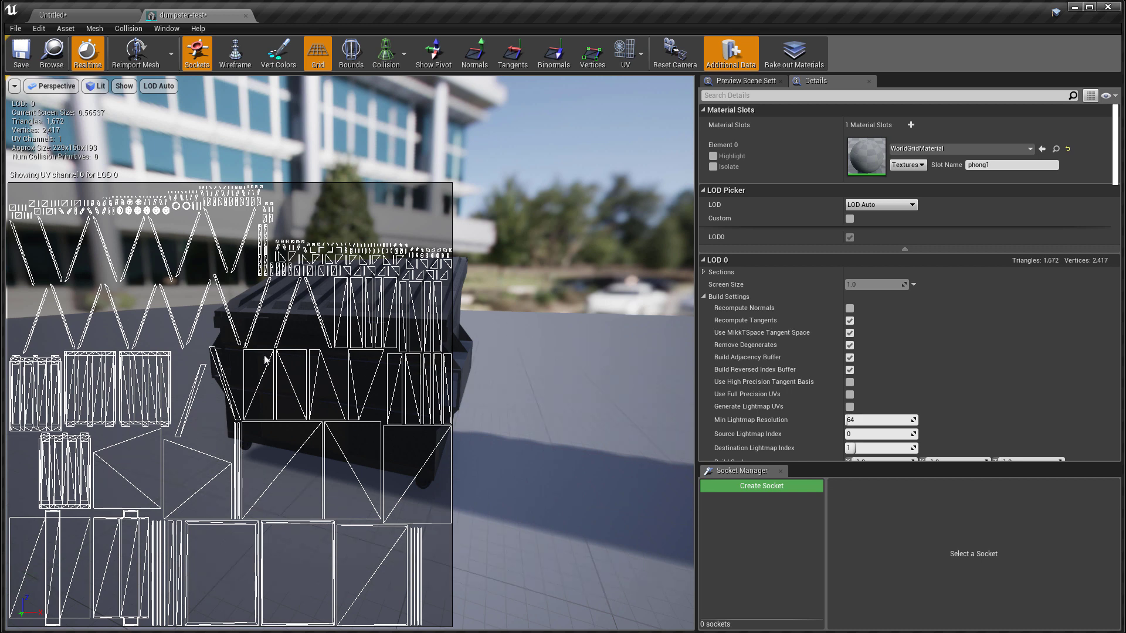
pyautogui.click(245, 15)
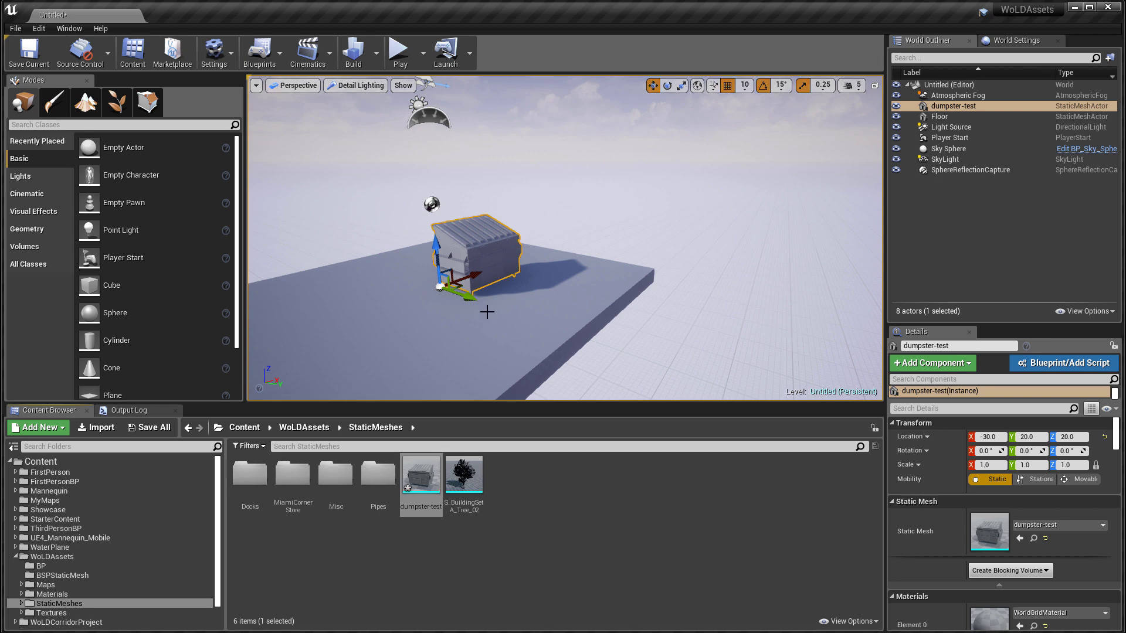
# Frame the dumpster in Maya's view to check its UVs, then open the File menu.
pyautogui.press('f')
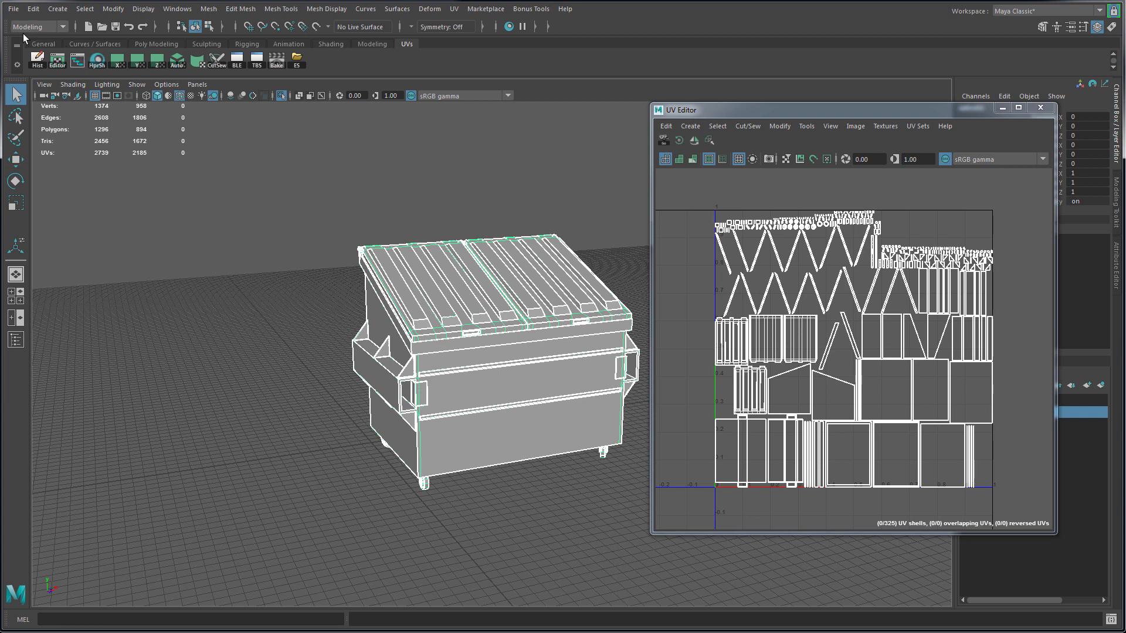
pyautogui.click(13, 9)
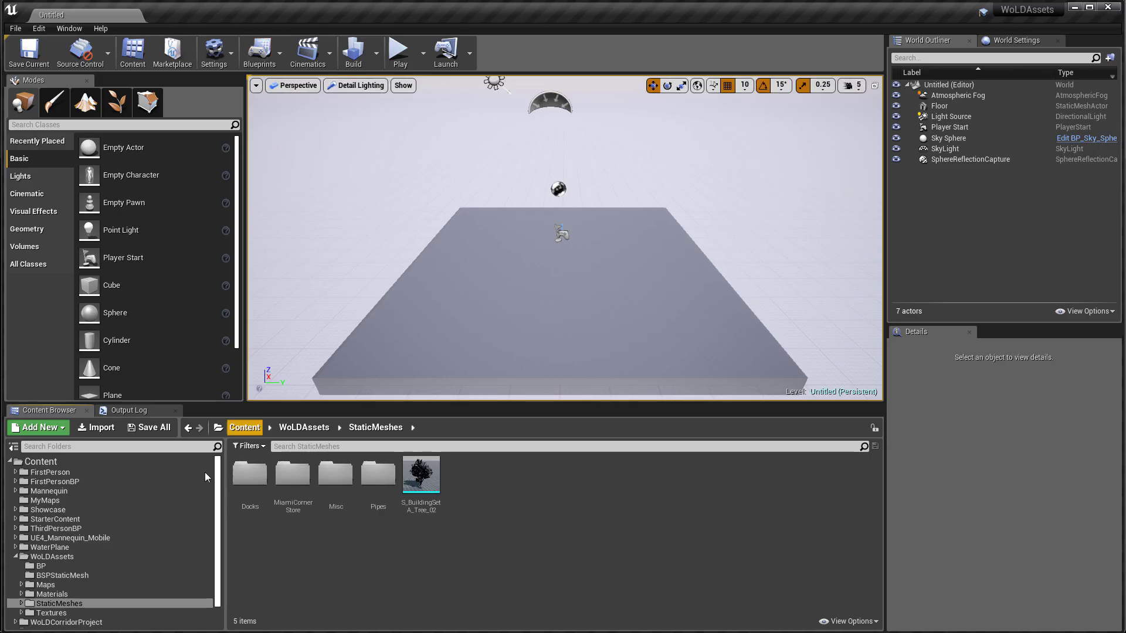
# Import dumpster.fbx from the exported meshes folder into Unreal.
pyautogui.click(100, 432)
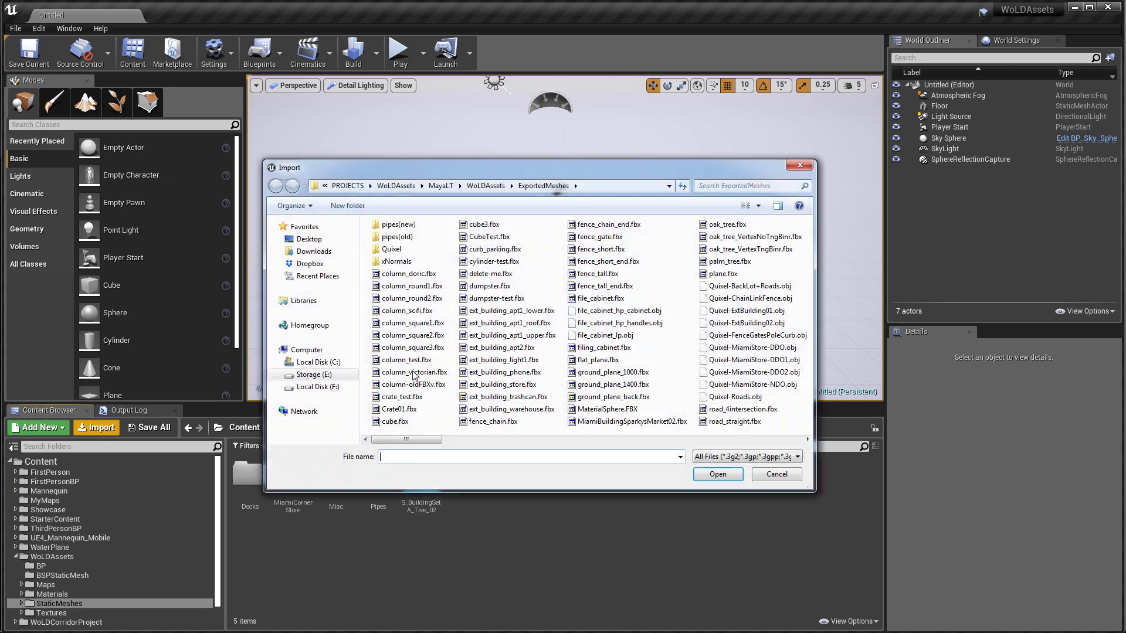
pyautogui.click(512, 335)
pyautogui.click(491, 273)
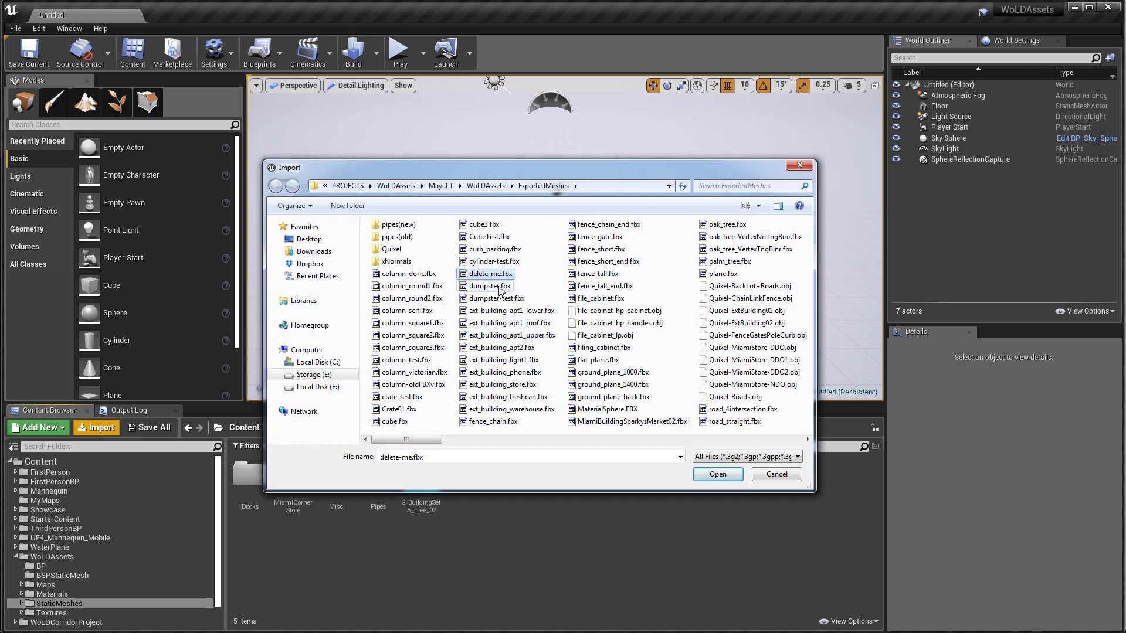
pyautogui.doubleClick(498, 286)
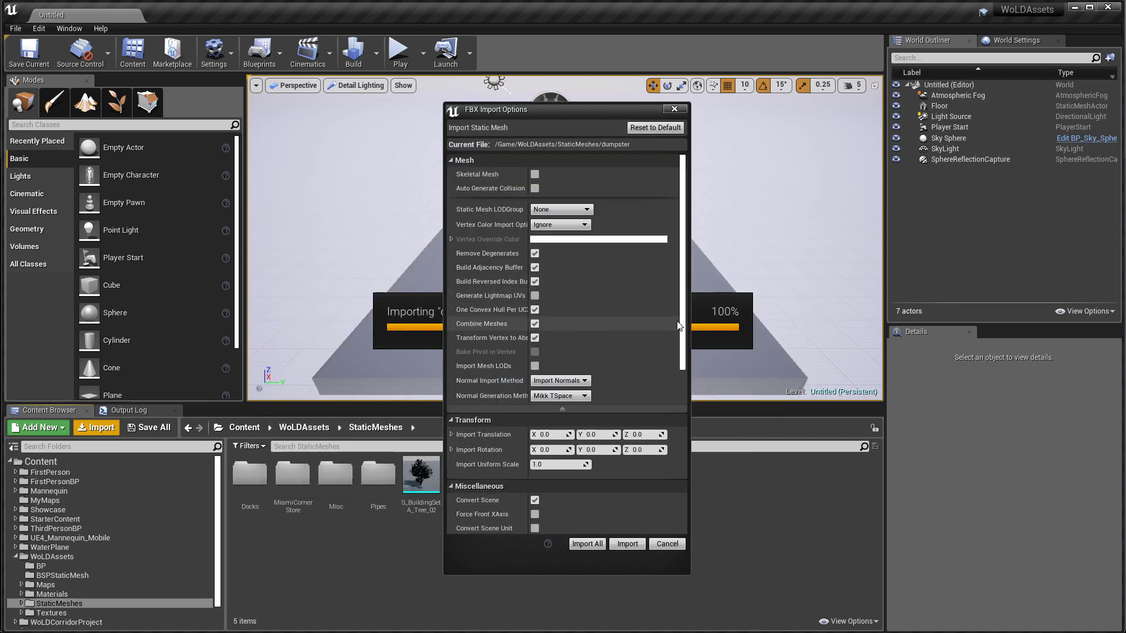
# Try Import Normals and Tangents as the Normal Import Method, then revert to Import Normals.
pyautogui.scroll(-2, 684, 319)
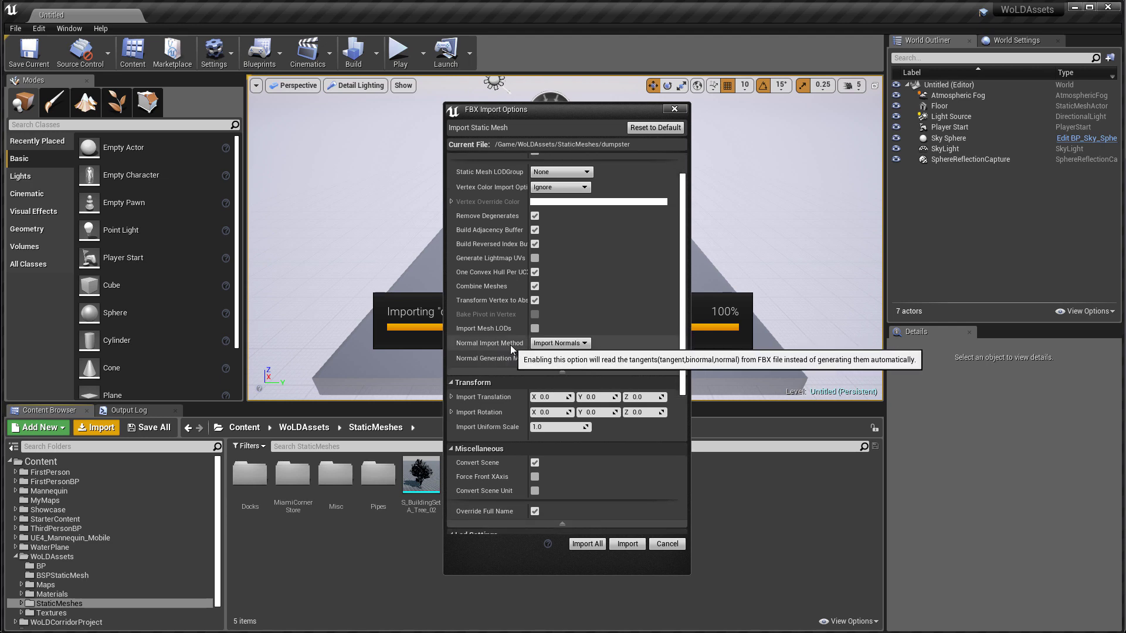
pyautogui.click(567, 343)
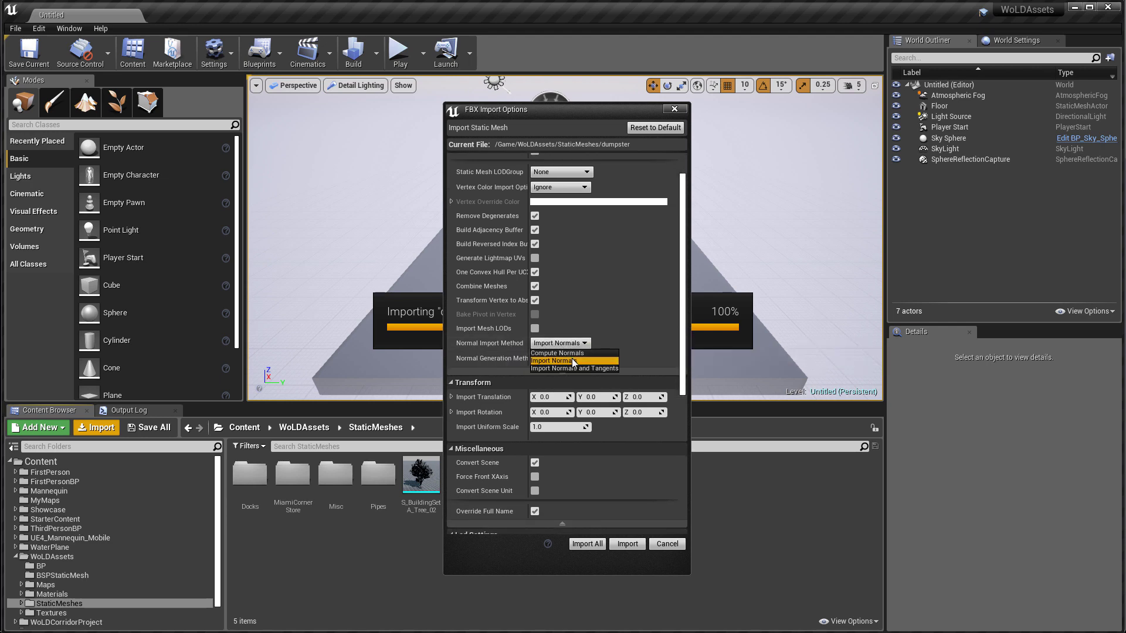
pyautogui.click(573, 369)
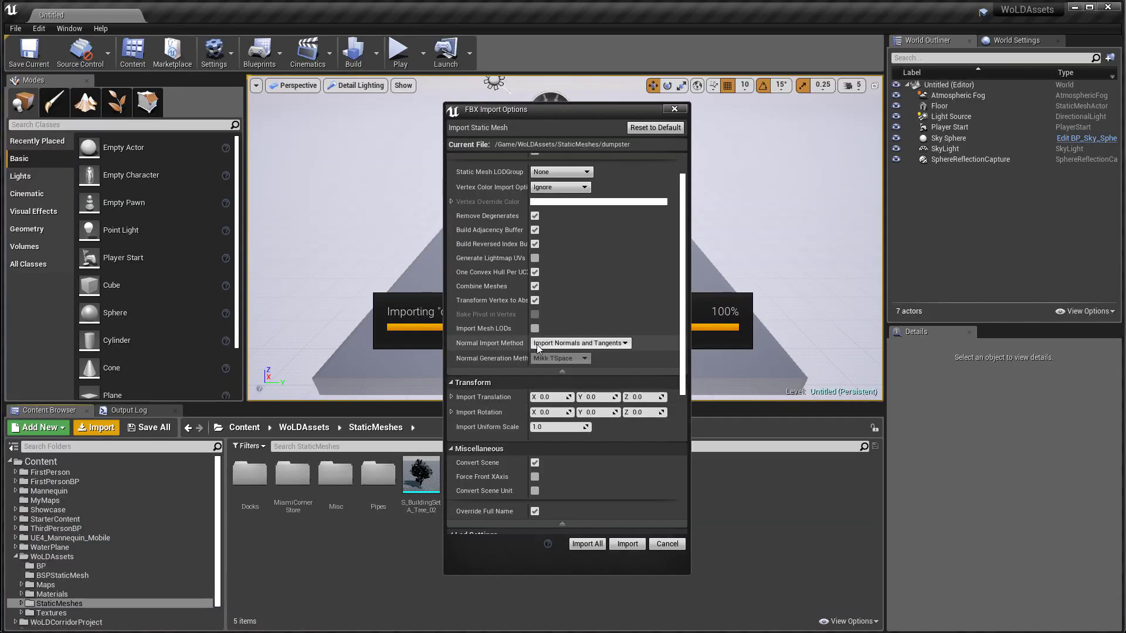
pyautogui.click(543, 343)
pyautogui.click(554, 359)
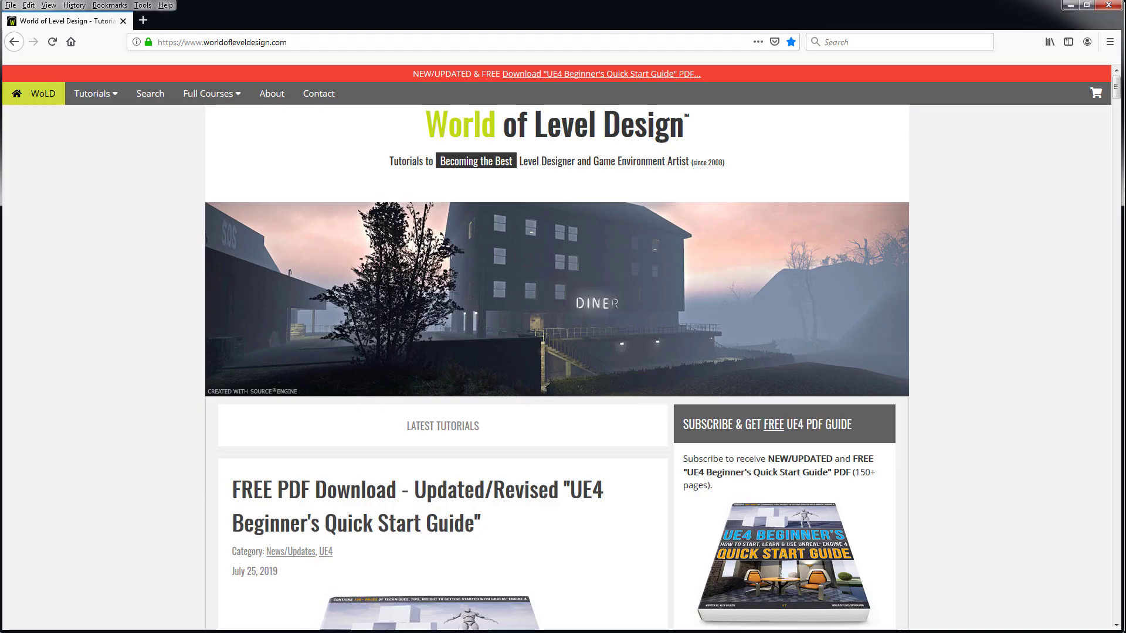
# Select the full worldofleveldesign.com address in Firefox's address bar.
pyautogui.moveTo(271, 42); pyautogui.dragTo(326, 41)
pyautogui.tripleClick(325, 41)
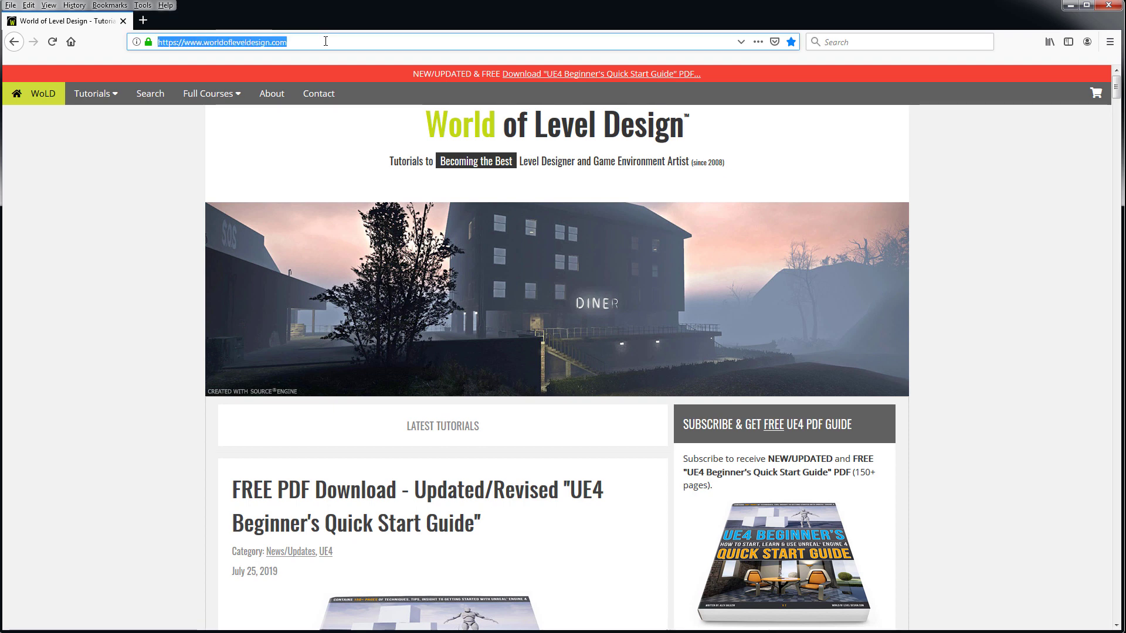